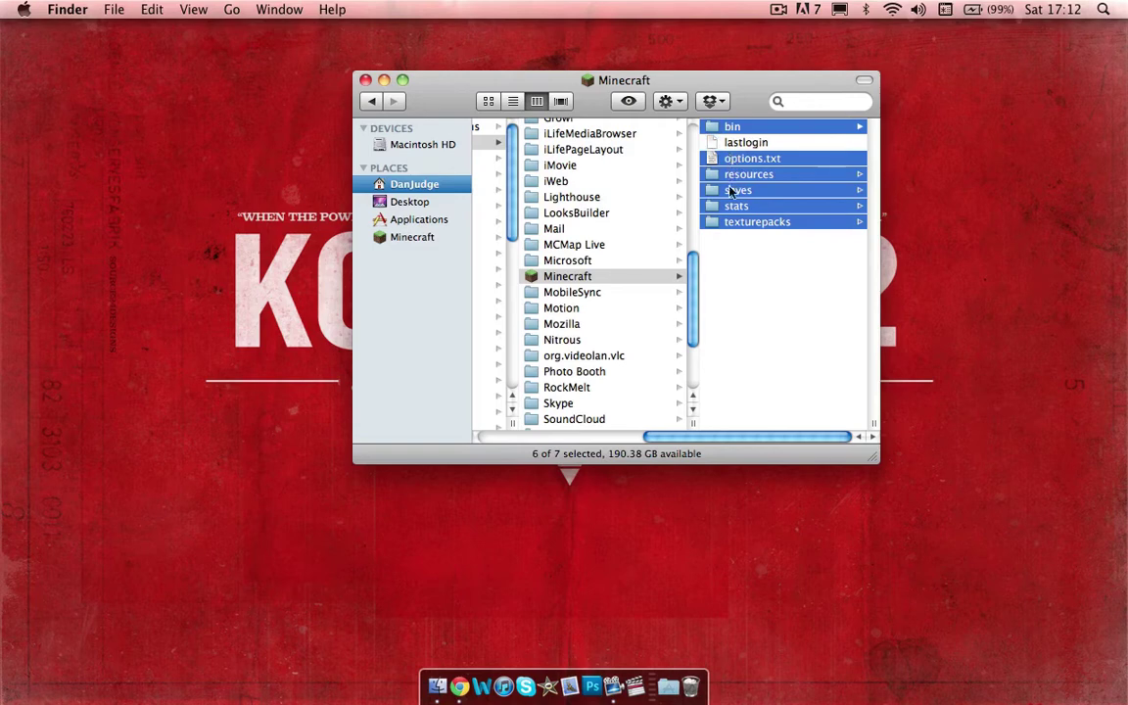
- Move bin, options.txt and resources from the Minecraft folder to the Trash, leaving out saves, stats and texturepacks
left_click(736, 190, "super")
left_click(736, 205, "super")
left_click(741, 223, "super")
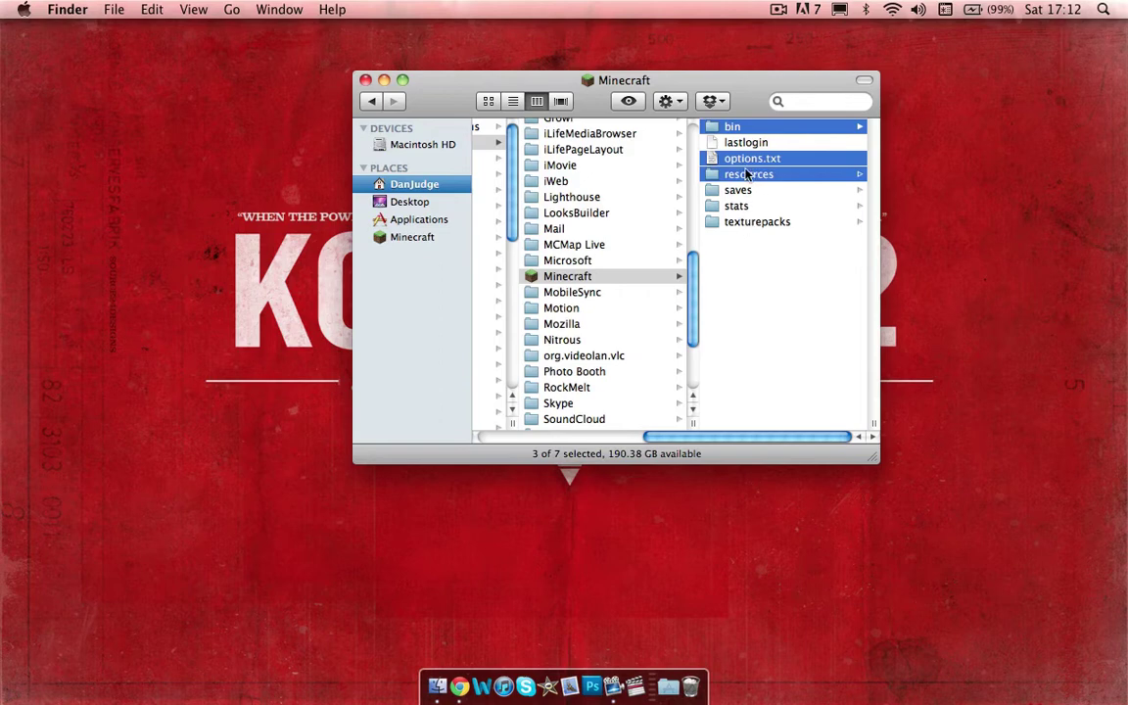
right_click(747, 174)
left_click(773, 219)
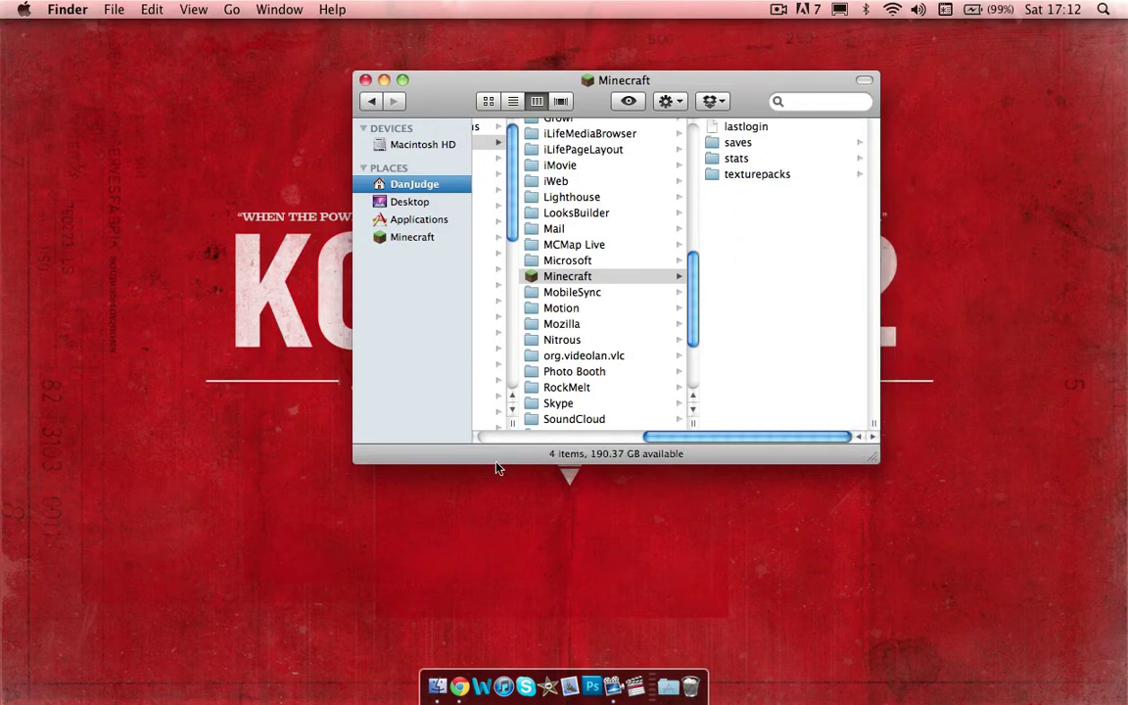
- Launch Minecraft from the 02. Most Used applications folder, log in with the remembered account, and close the game at its title screen
left_click(668, 686)
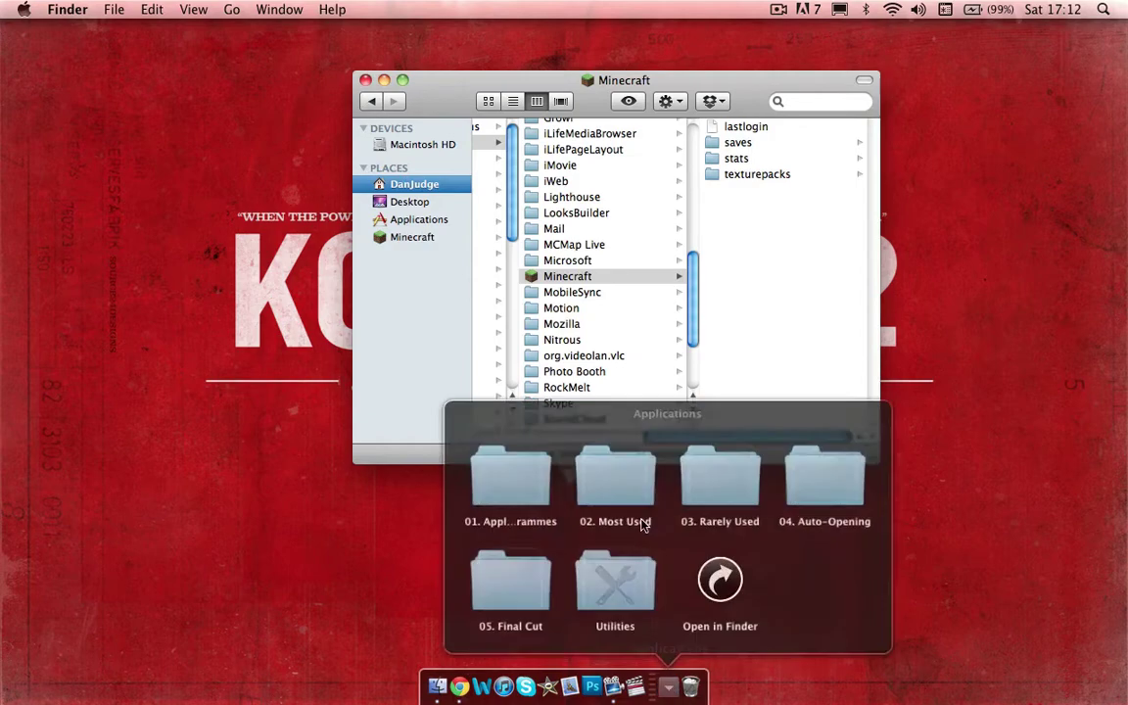
left_click(590, 466)
left_click(555, 454)
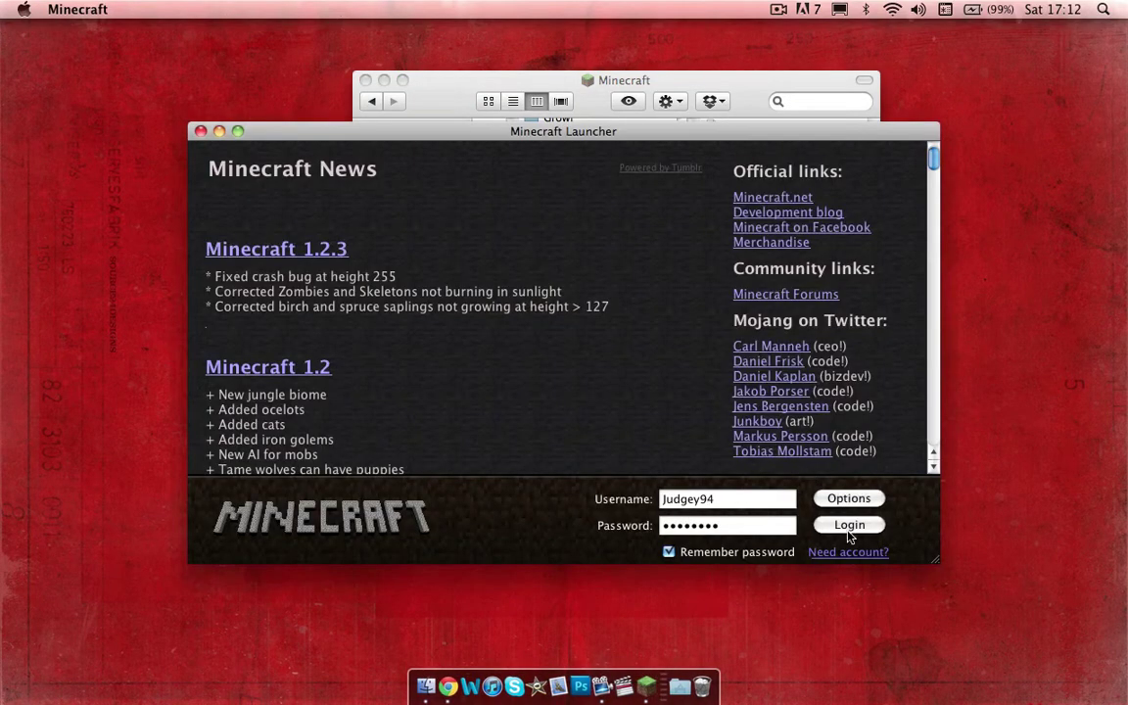
left_click(849, 529)
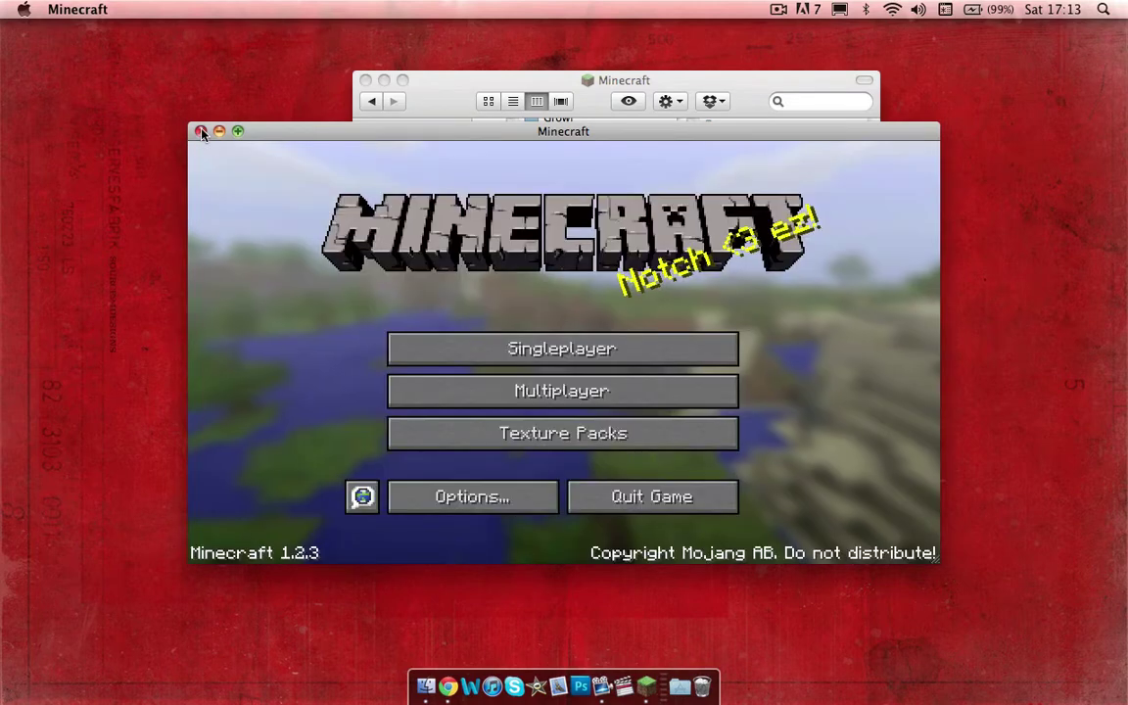
left_click(202, 132)
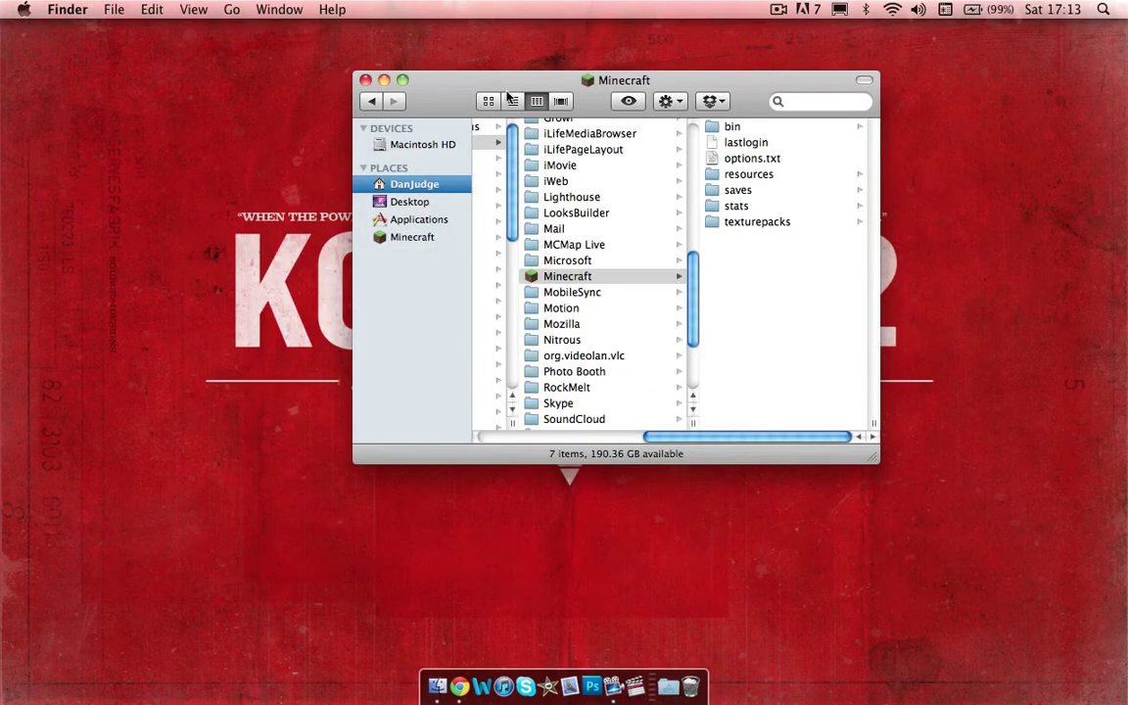
- Extract minecraft.jar in the Minecraft folder's bin subfolder using Archive Utility
left_click_drag(702, 243, 746, 127)
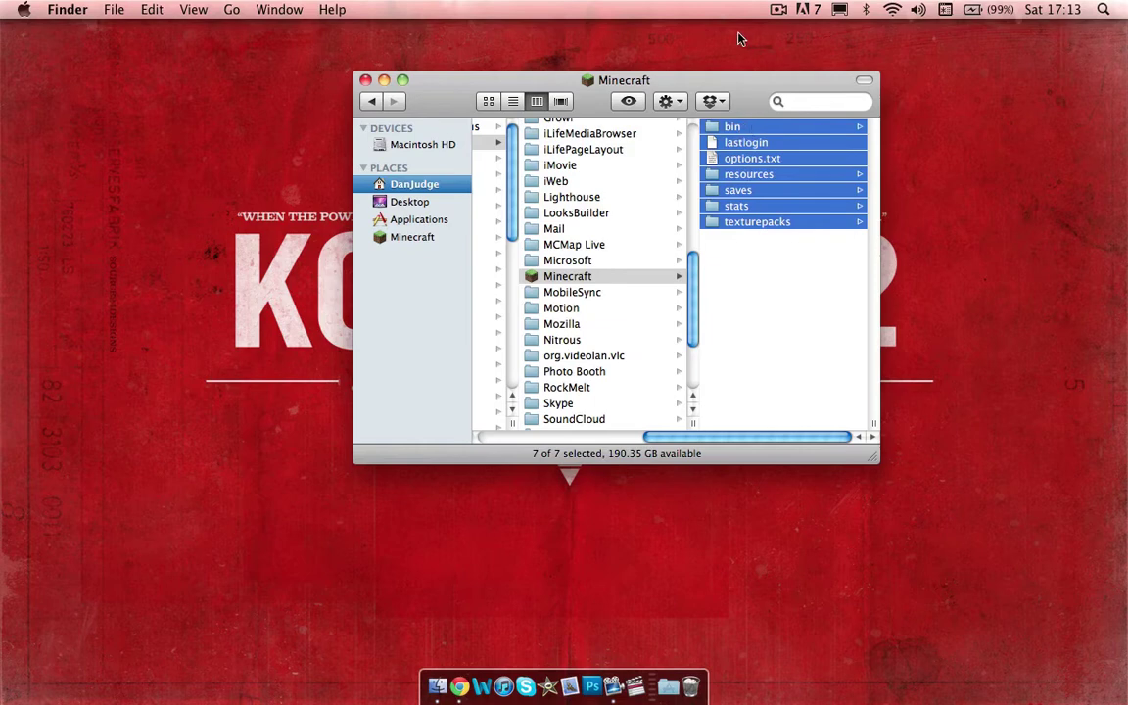
left_click(744, 132)
key("Left")
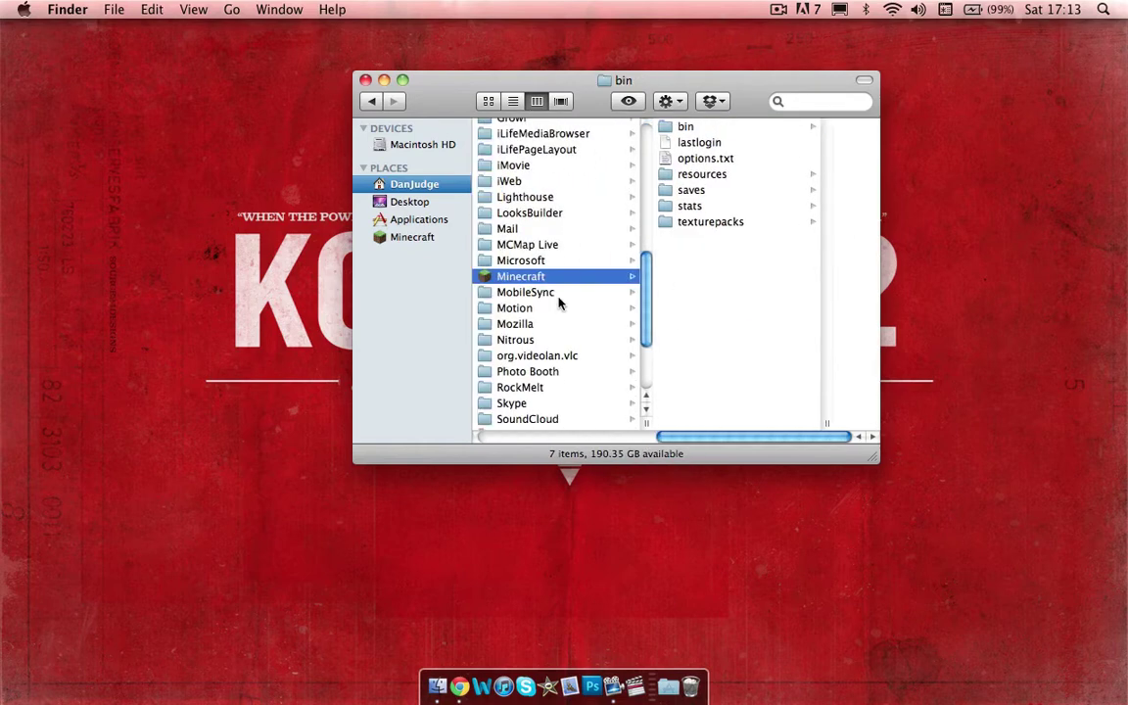
left_click(682, 127)
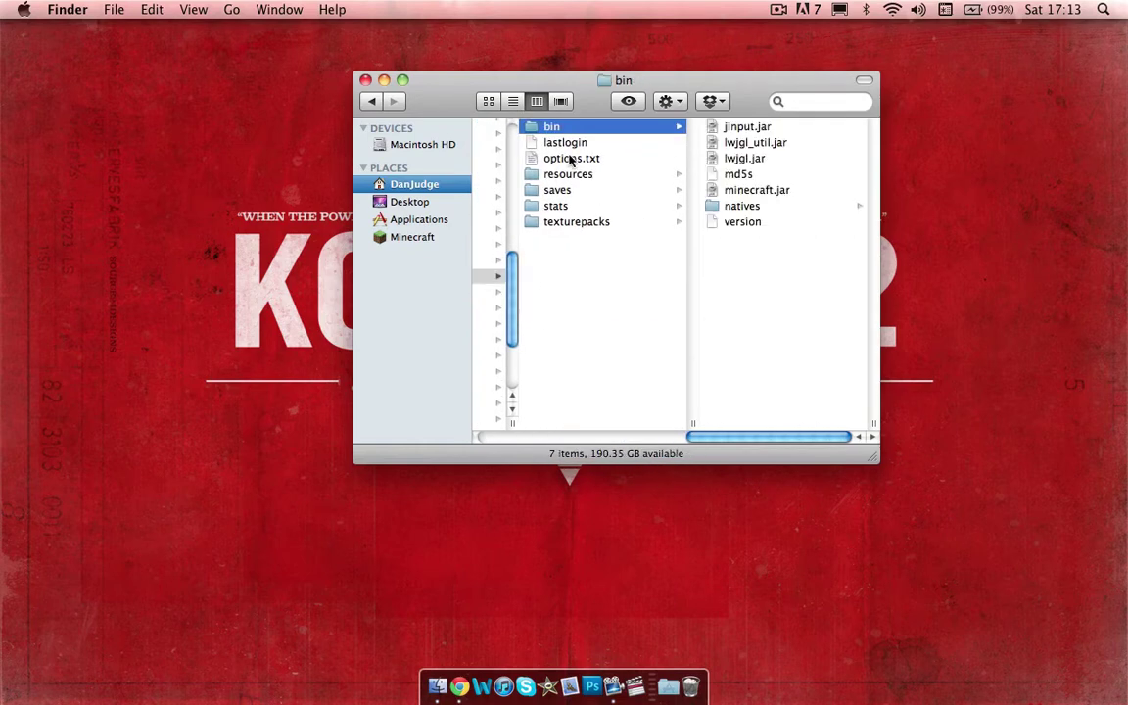
left_click(736, 190)
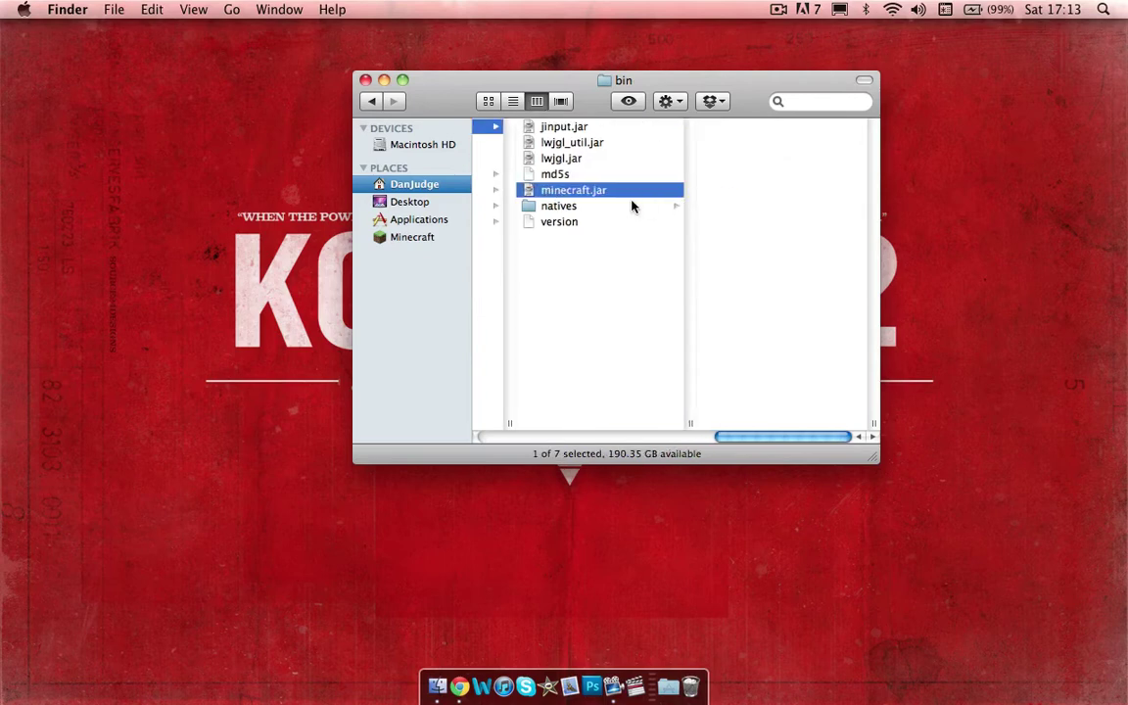
right_click(570, 194)
mouse_move(705, 216)
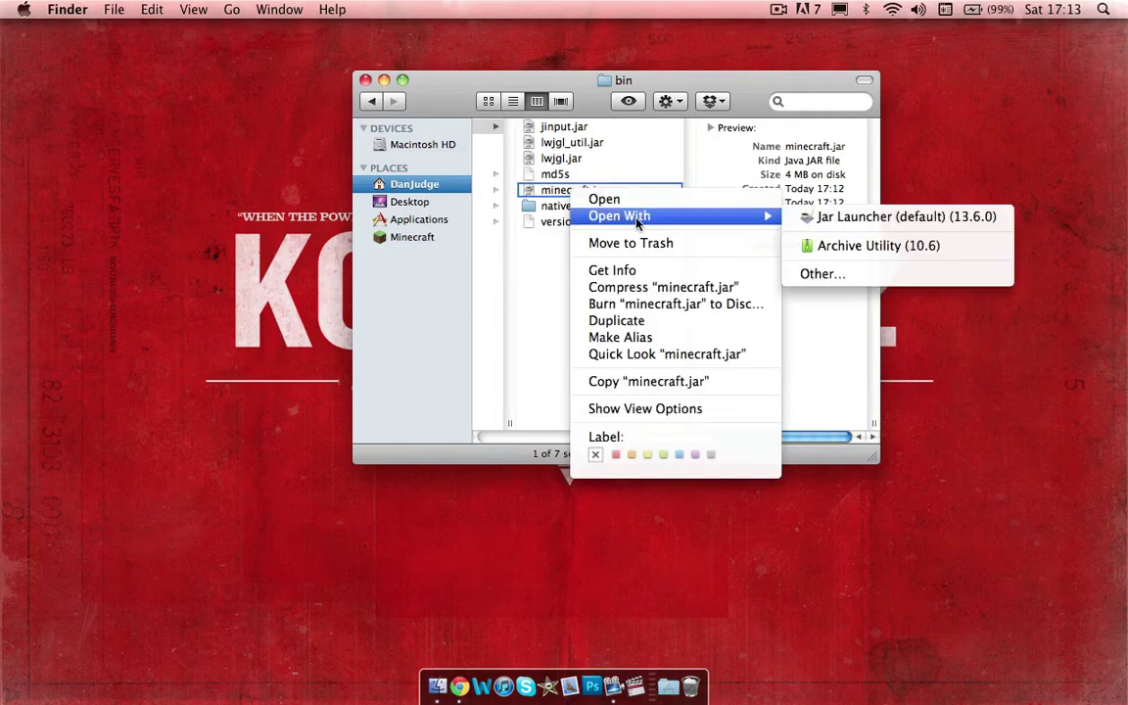
left_click(861, 246)
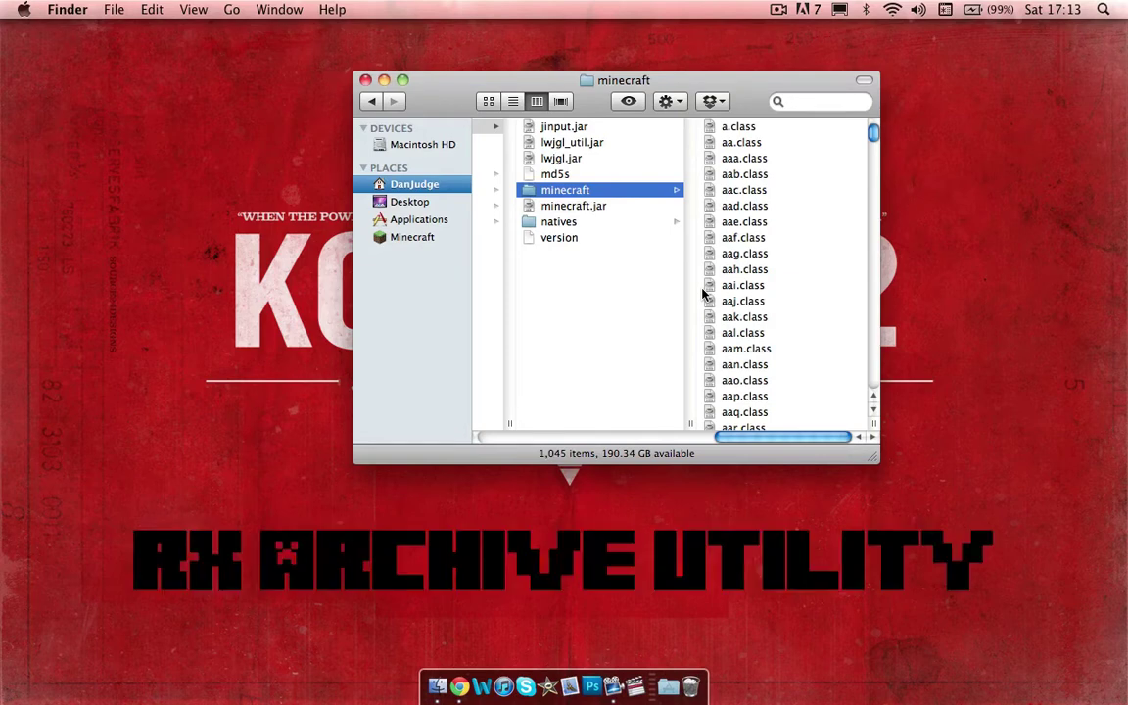
- Rename the original minecraft.jar file in the bin folder as "minecraft backup.jar"
key("Down")
key("Return")
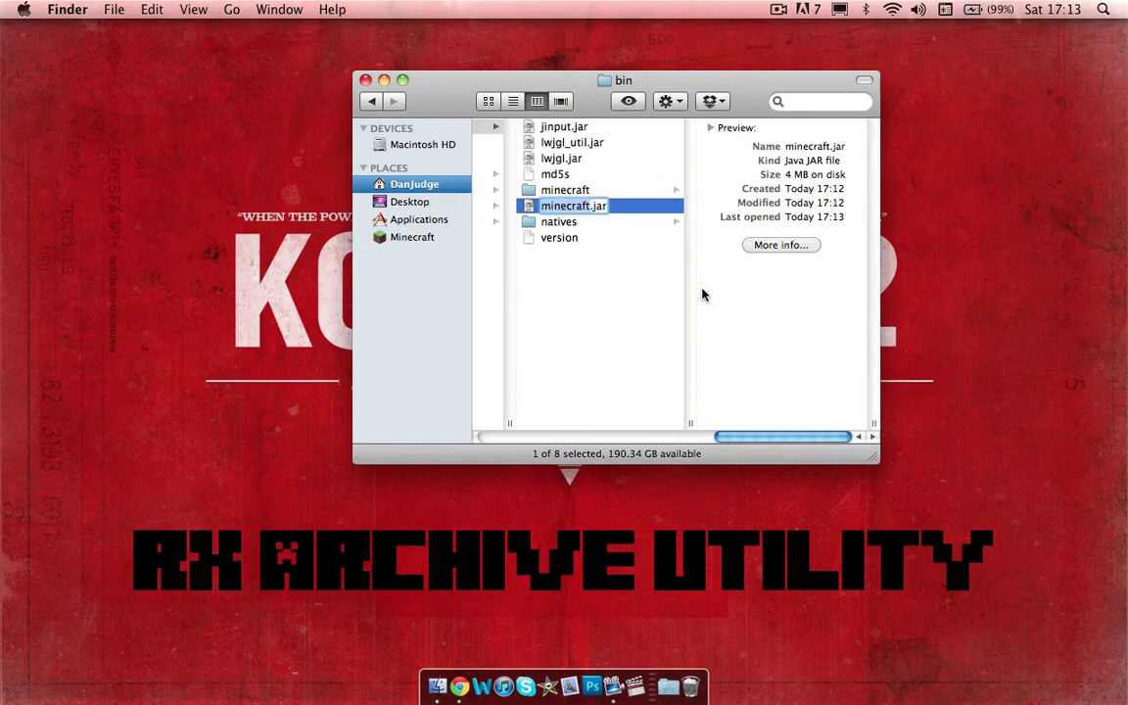
key("Return")
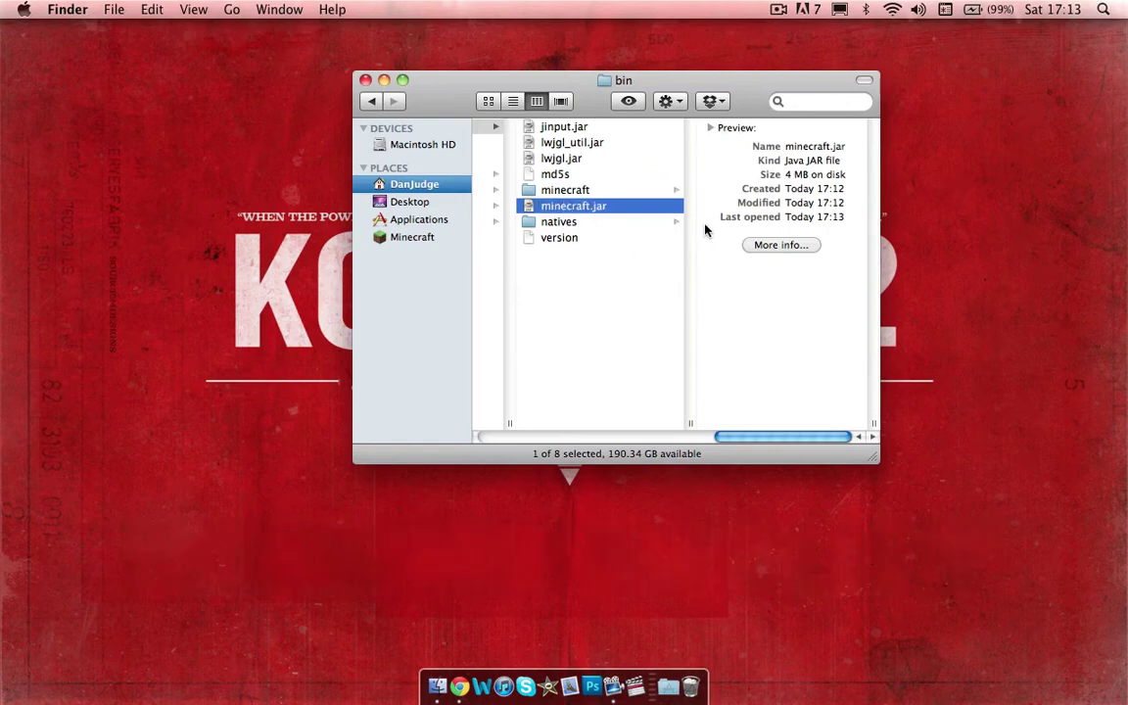
key("Return")
type("bakcup")
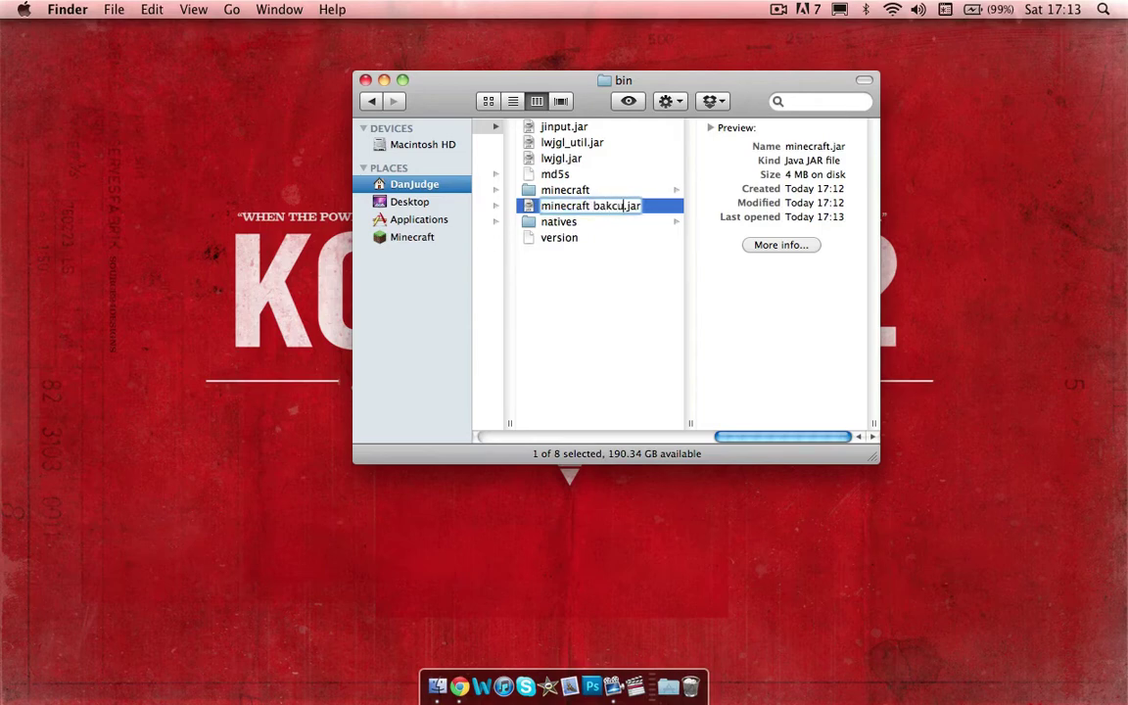
key("BackSpace")
key("BackSpace")
key("BackSpace")
key("BackSpace")
type("ckup")
key("Return")
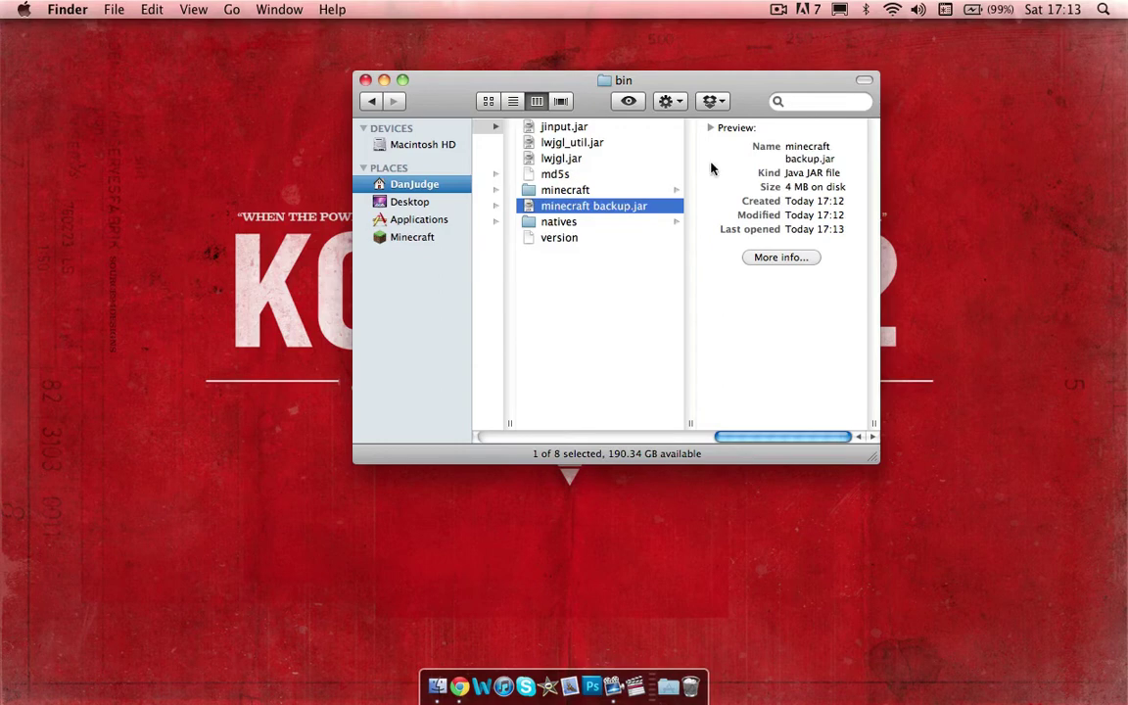
- Rename the extracted minecraft folder as minecraft.jar and accept the extension change
left_click(585, 190)
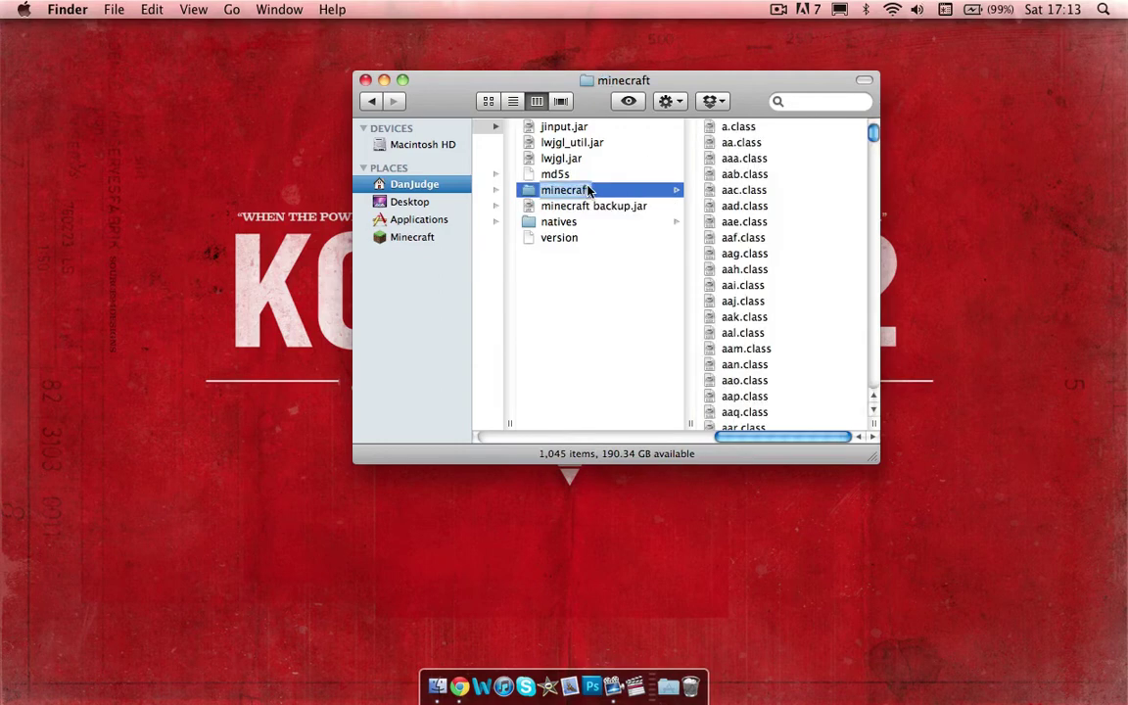
key("Return")
type("minecraft.jar")
key("Return")
left_click(694, 260)
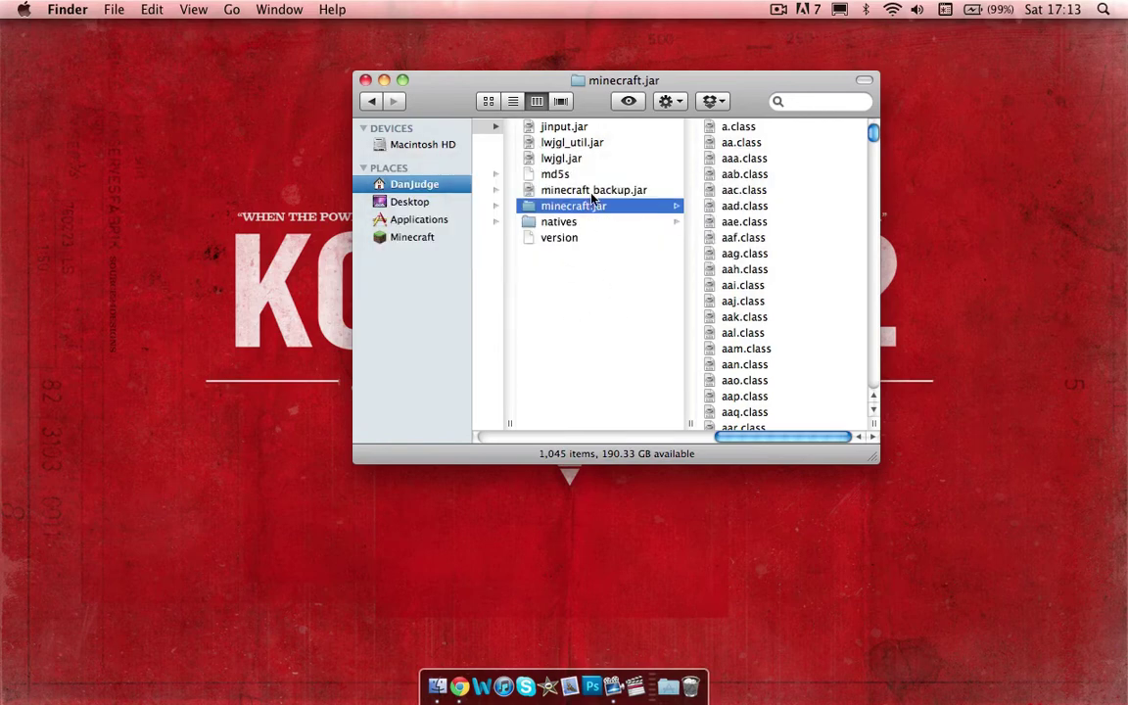
left_click(594, 190)
left_click(588, 206, "shift")
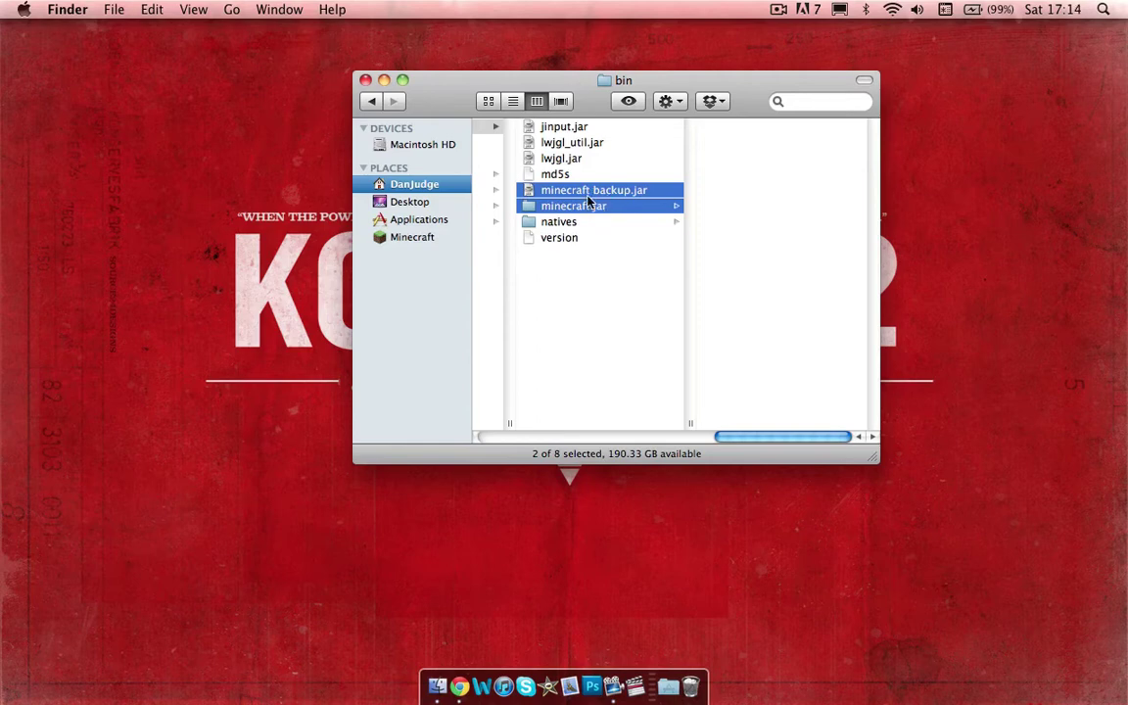
left_click(589, 292)
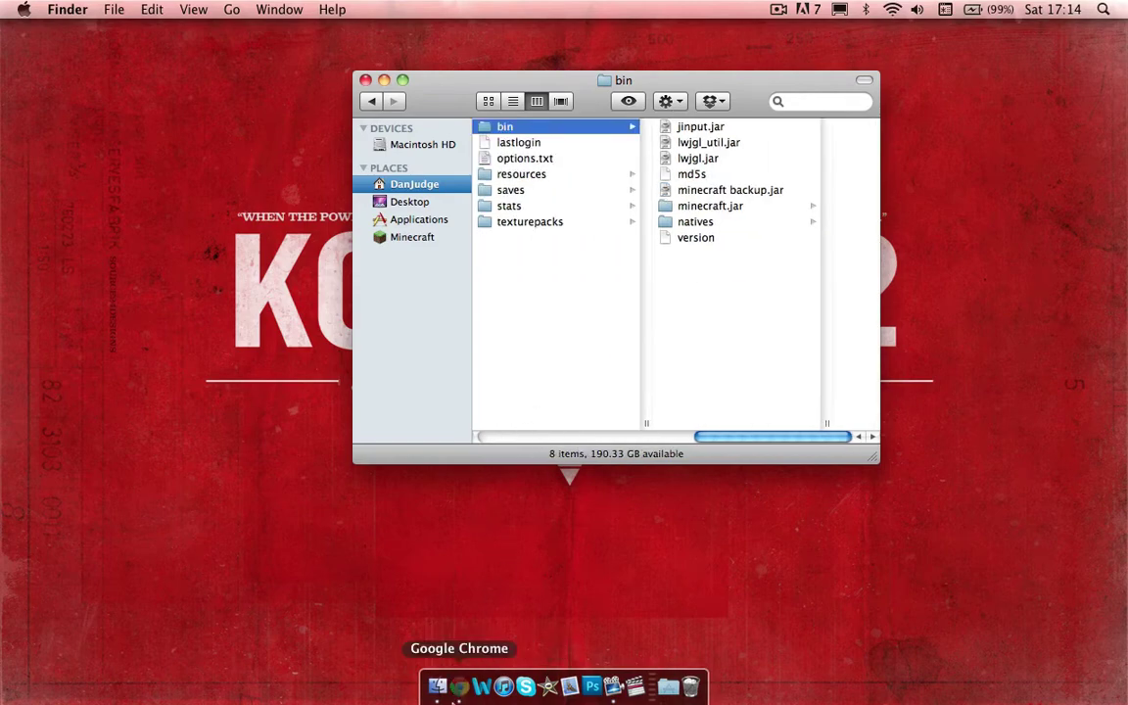
- Switch to Chrome and examine the Standard, Smooth and Multi-Core editions of OptiFine HD B in the Minecraft Forums topic
left_click(461, 683)
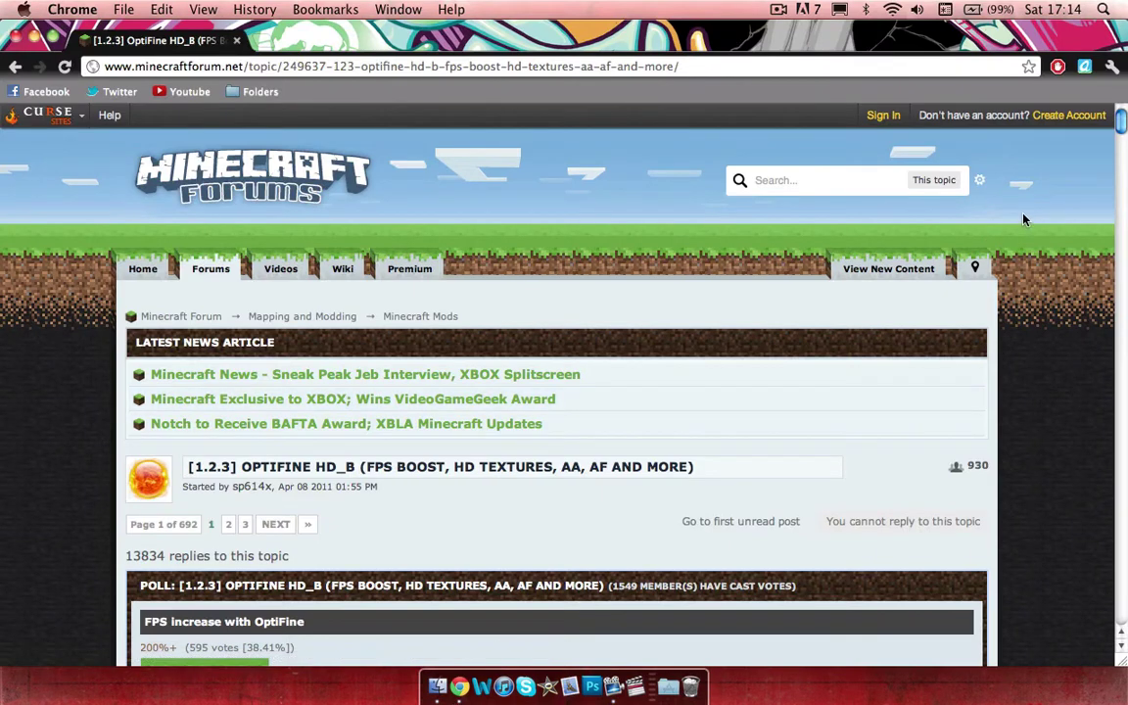
scroll(1042, 221, "down", 20)
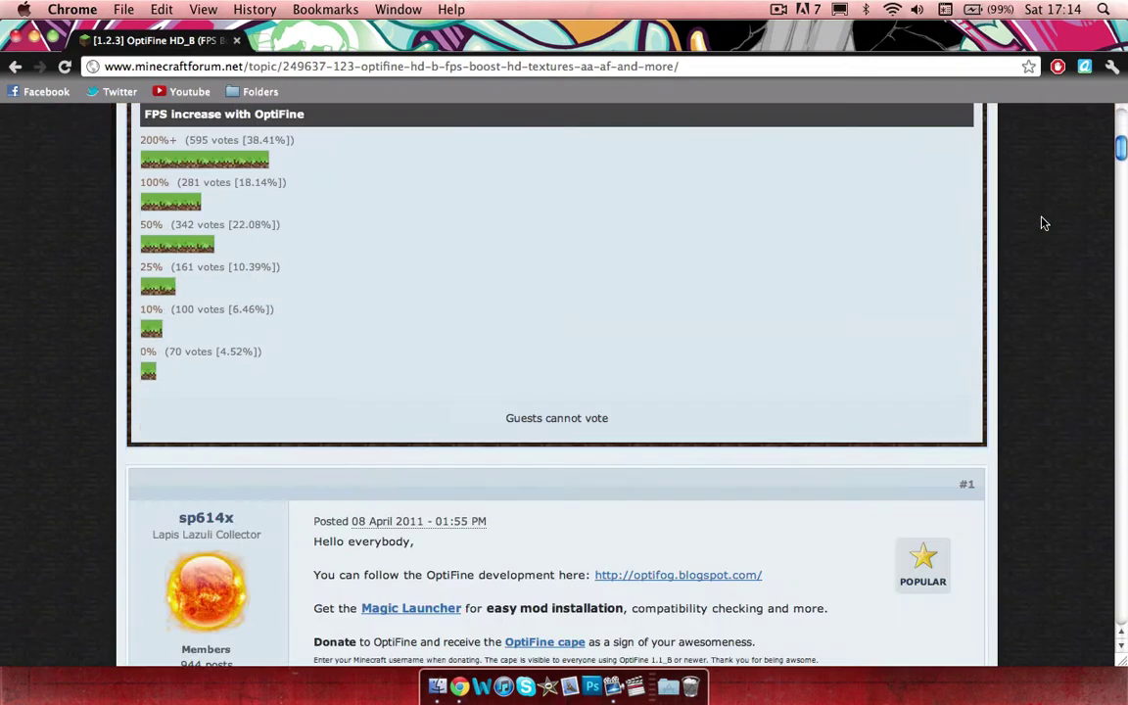
scroll(1042, 222, "up", 2)
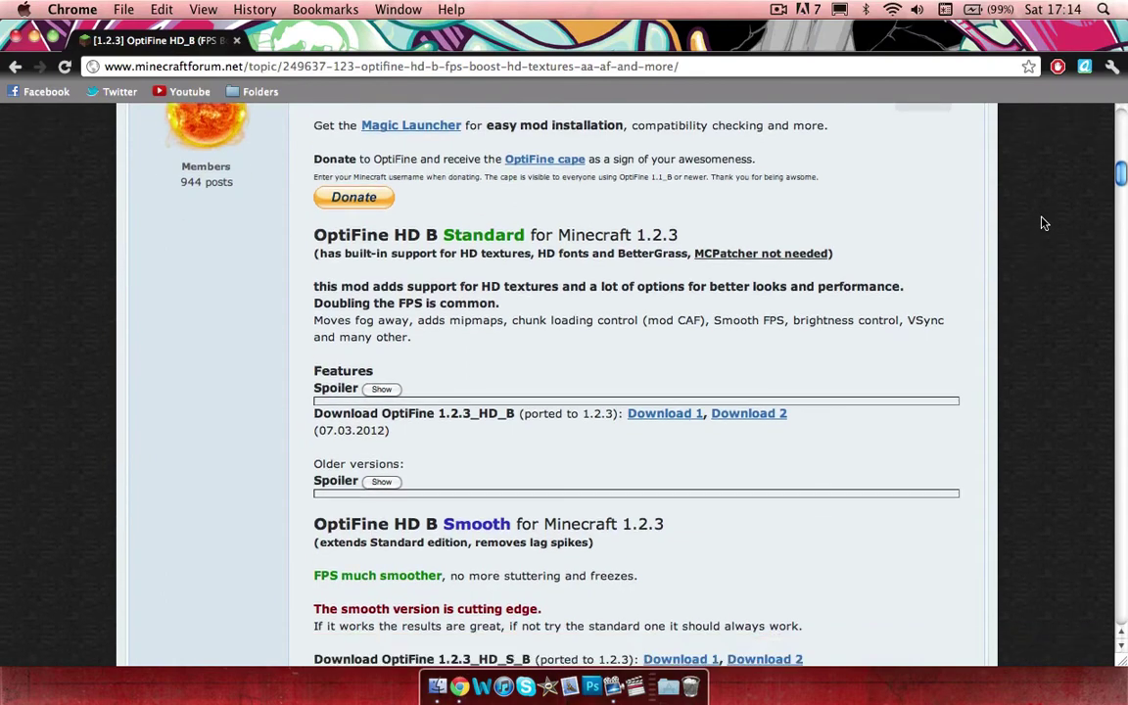
scroll(764, 245, "down", 1)
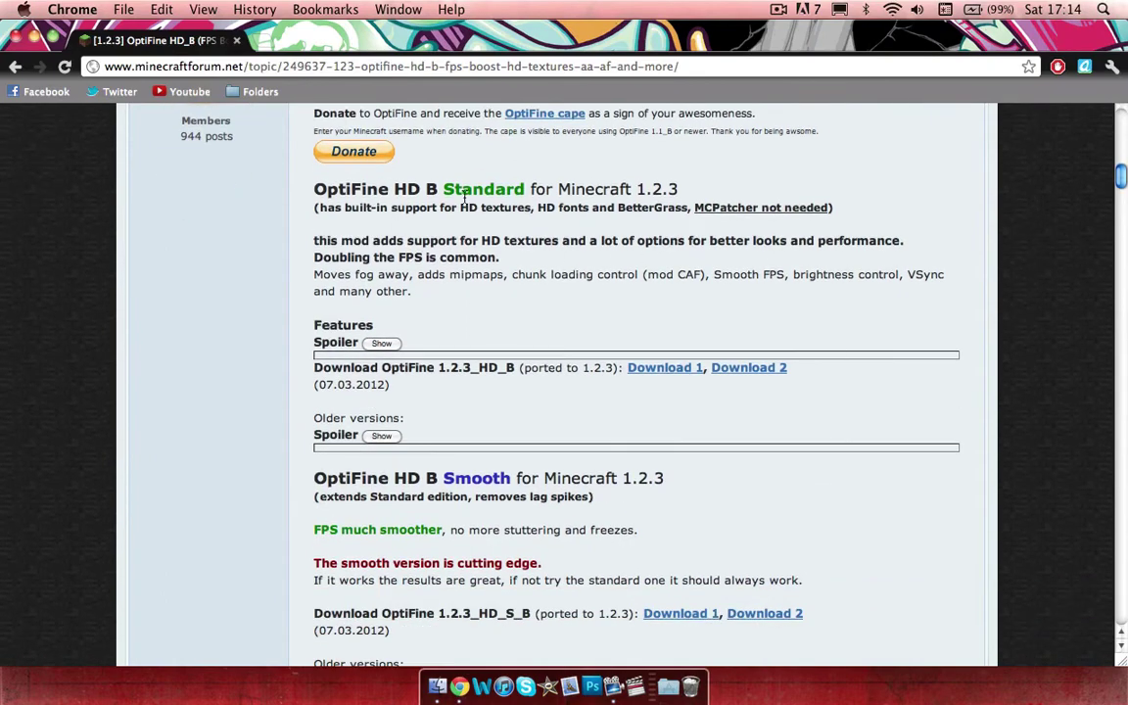
scroll(574, 356, "down", 6)
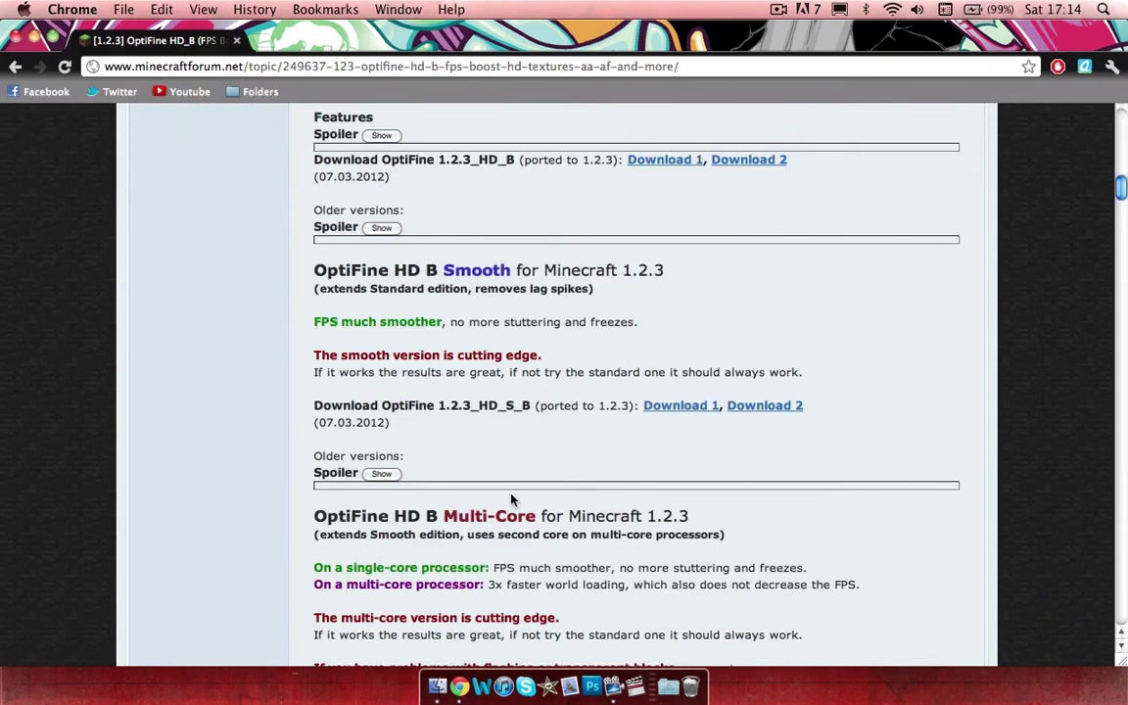
scroll(910, 388, "down", 3)
scroll(881, 387, "down", 3)
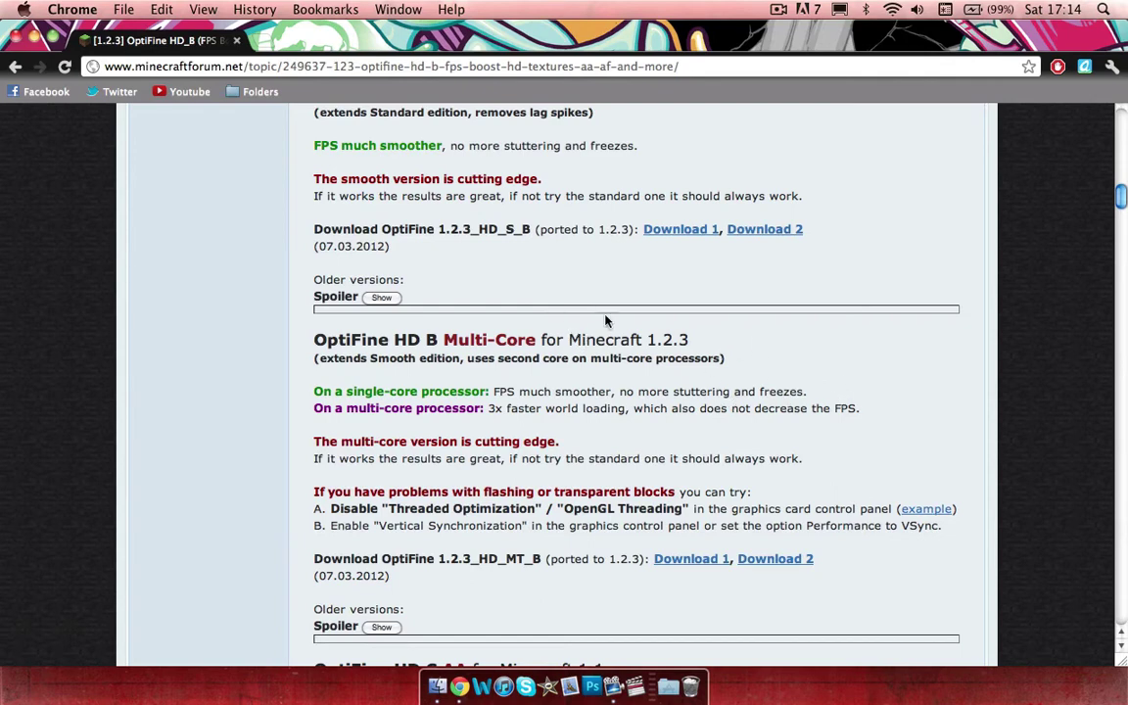
scroll(783, 313, "up", 5)
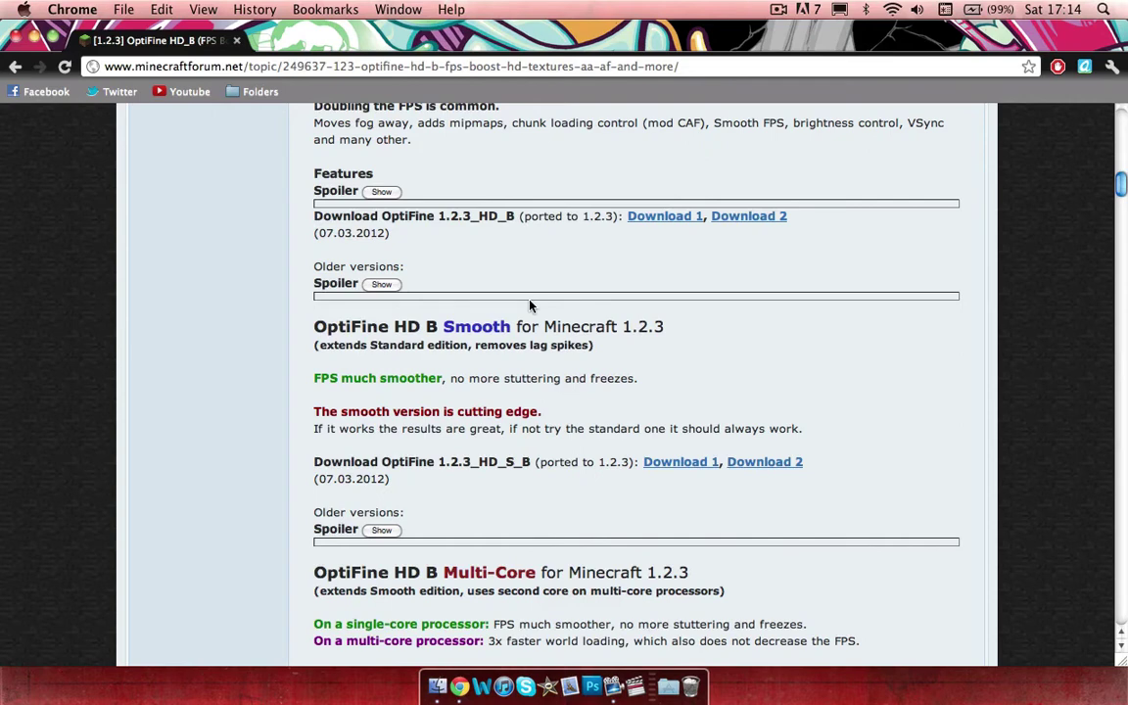
scroll(531, 274, "up", 3)
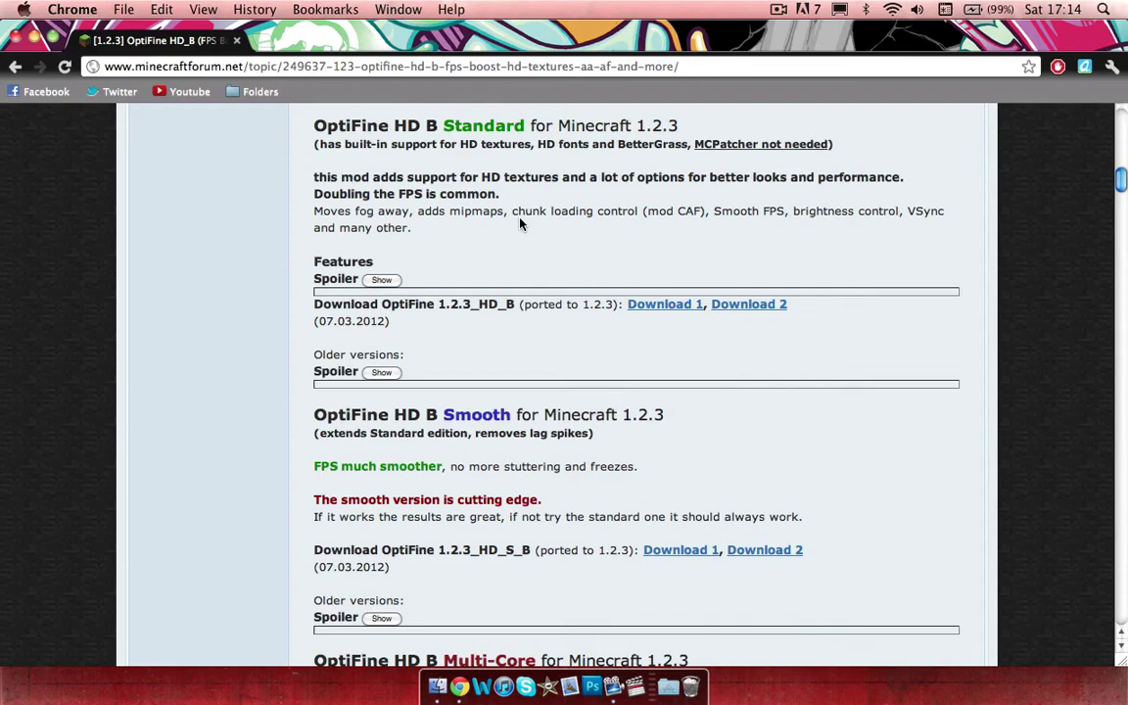
scroll(556, 332, "down", 3)
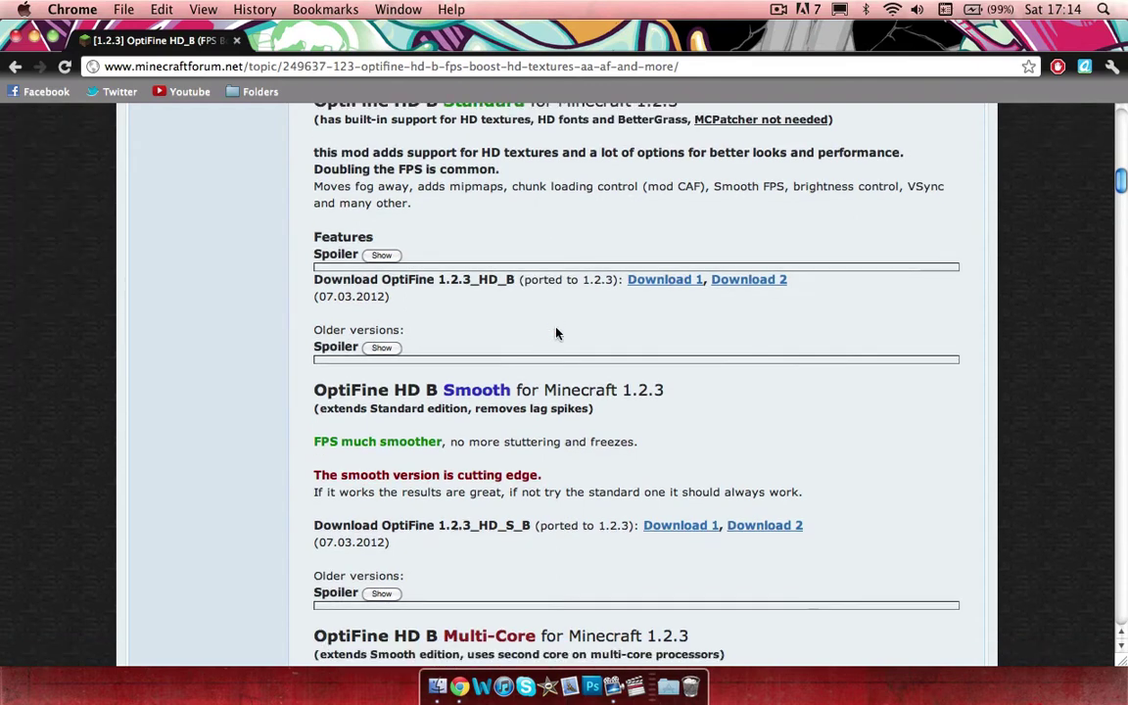
- Download the Smooth edition, OptiFine_1.2.3_HD_S_B.zip, and reveal the downloaded archive in Finder
left_click(689, 421)
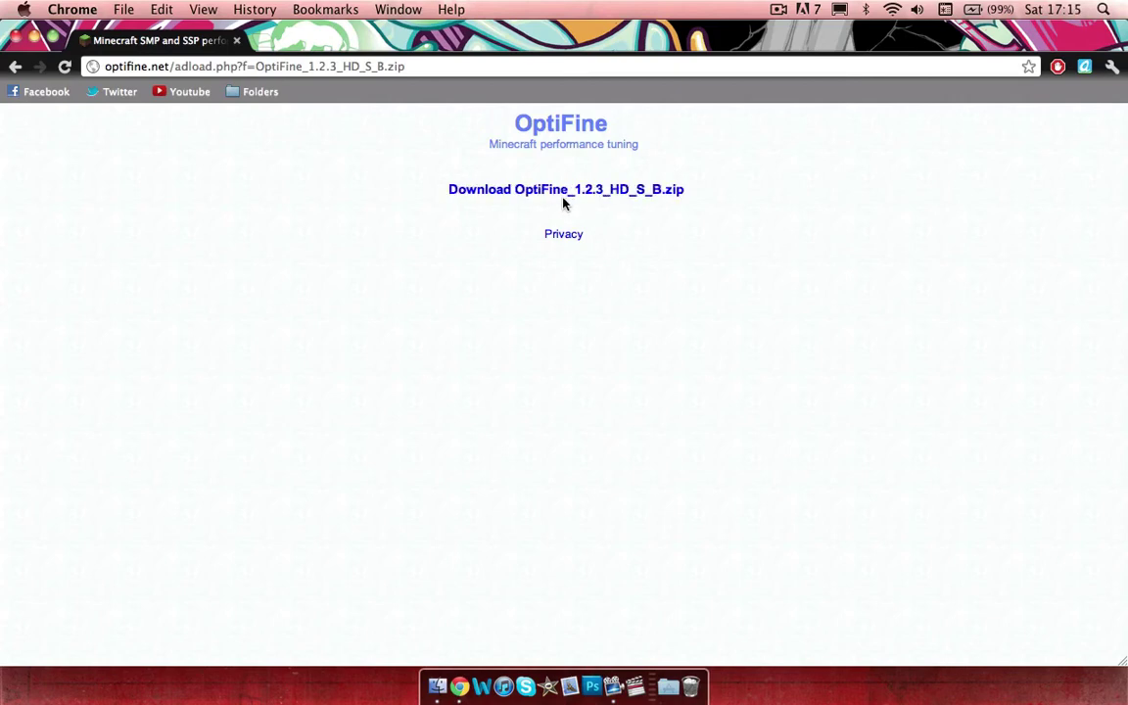
left_click(548, 197)
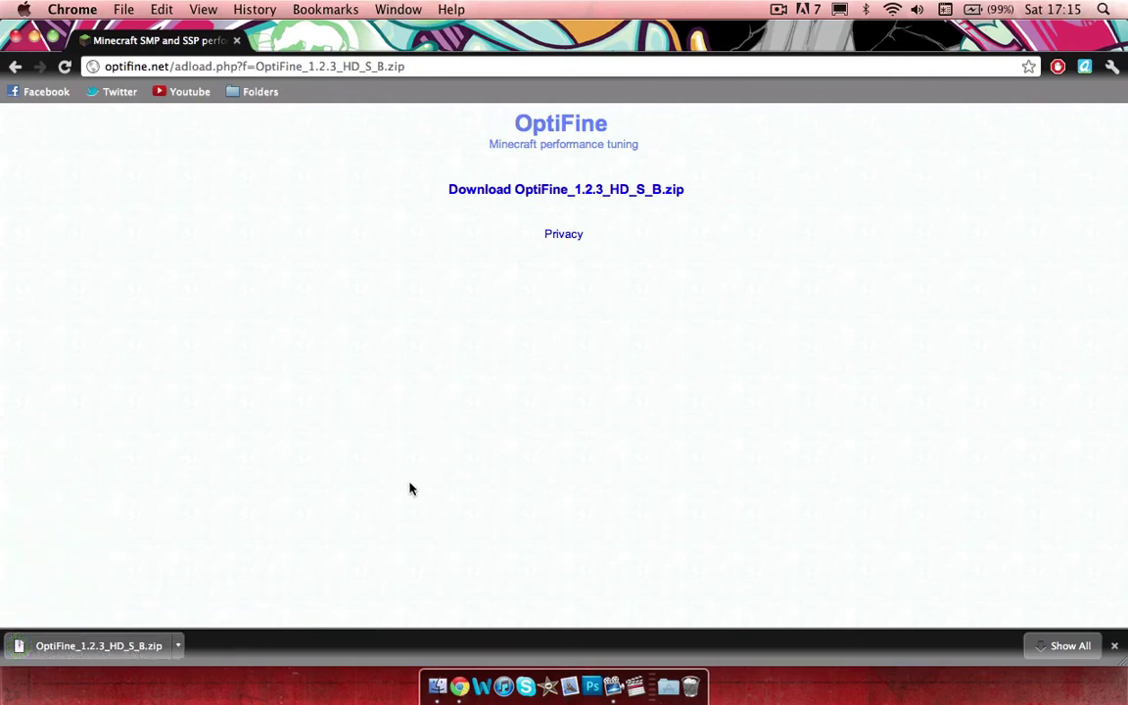
left_click(178, 645)
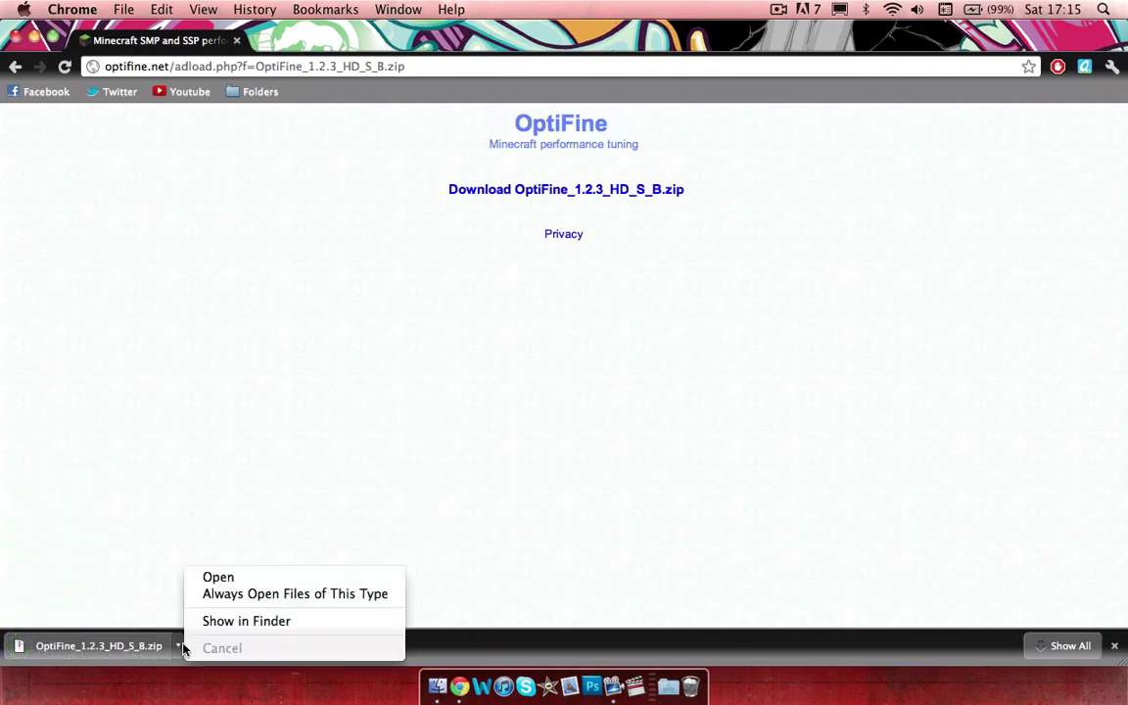
left_click(257, 621)
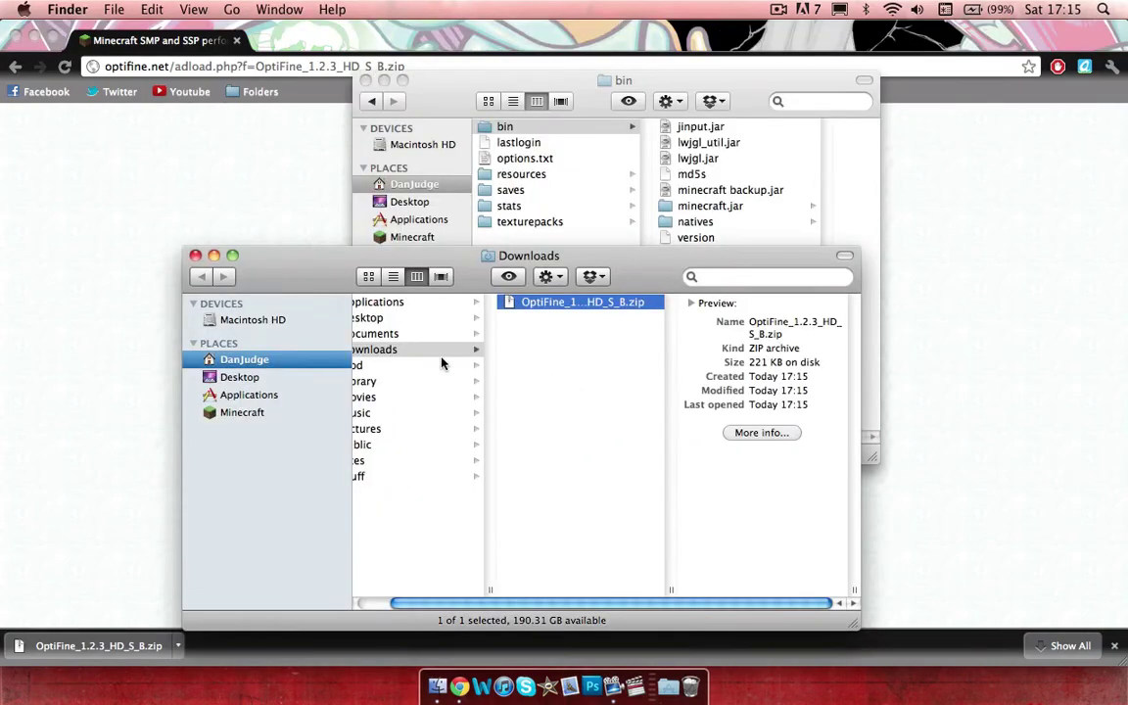
- Hide Chrome and select the Downloads folder in the Finder window
left_click(195, 184)
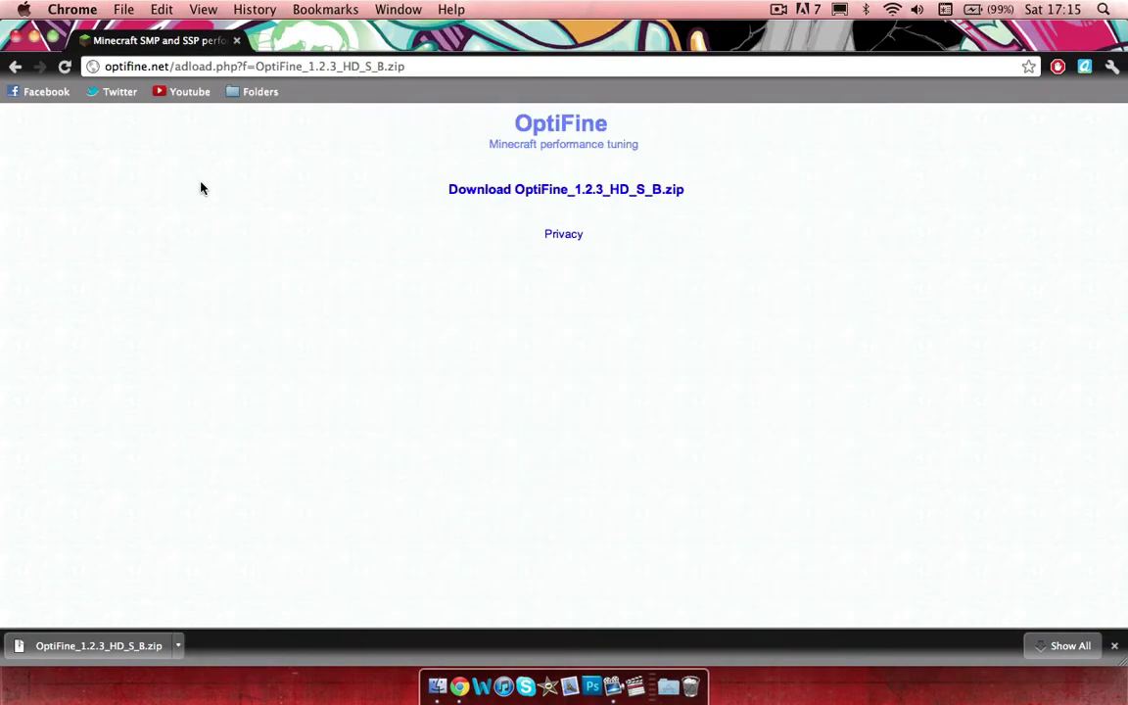
key("super+h")
left_click(423, 349)
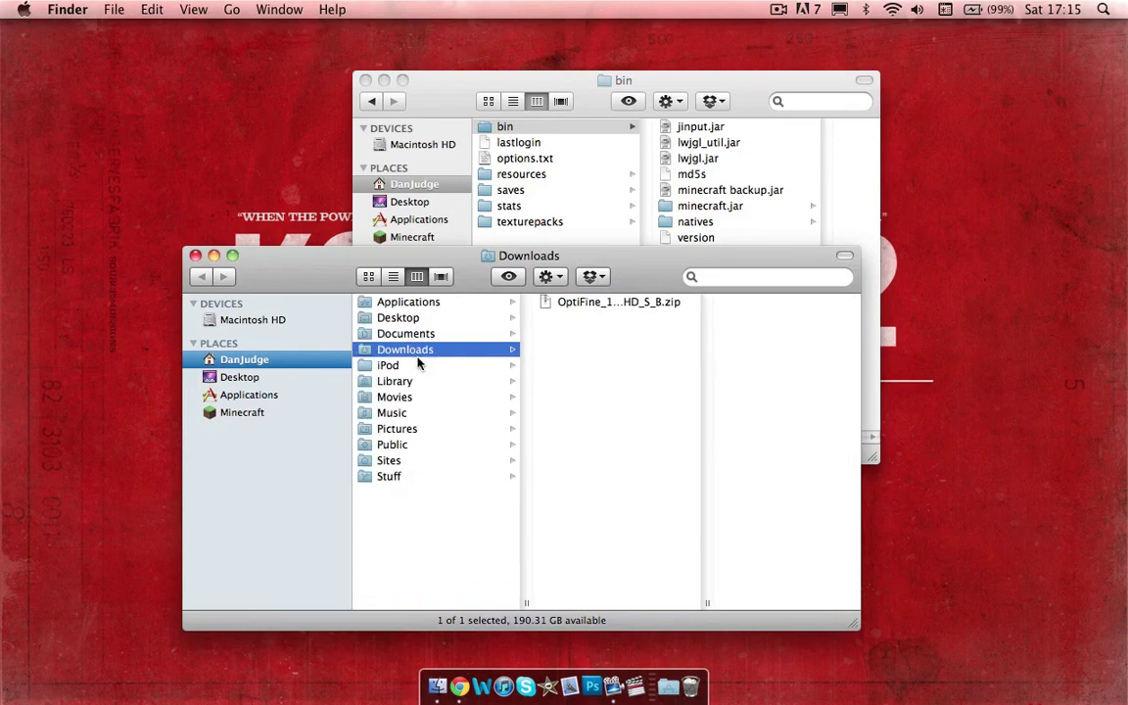
- Rename the downloaded OptiFine_1.2.3_HD_S_B.zip archive in the Downloads folder as OptiFine.zip
left_click(578, 304)
key("Return")
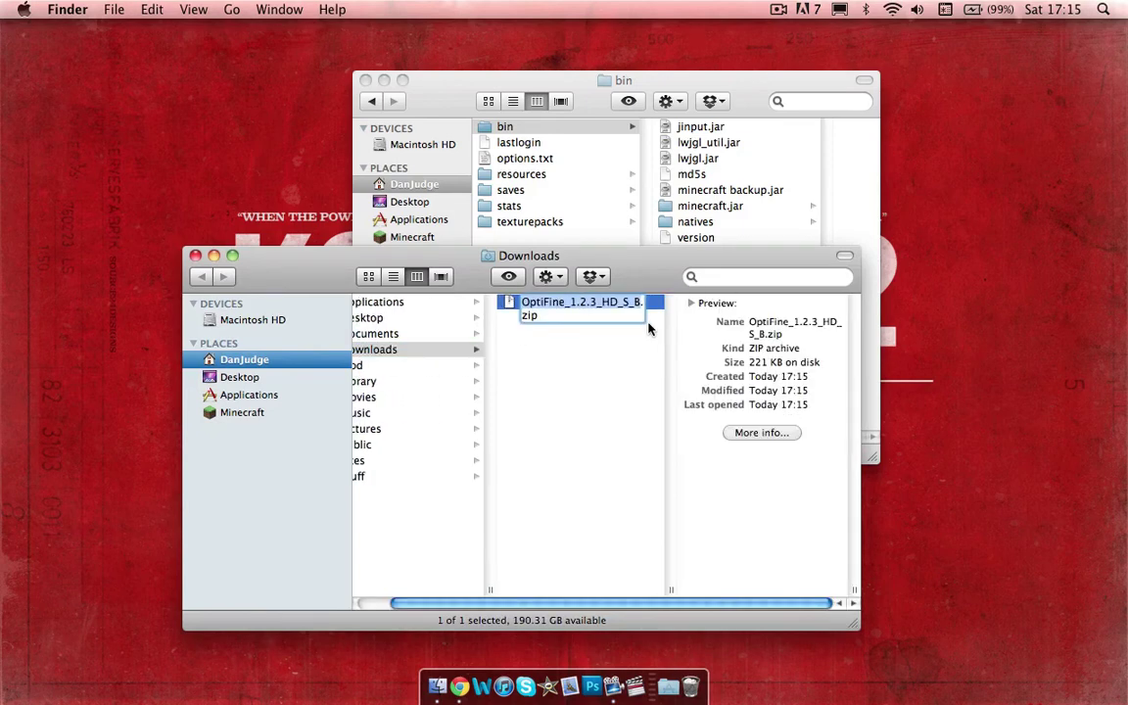
type("Opti")
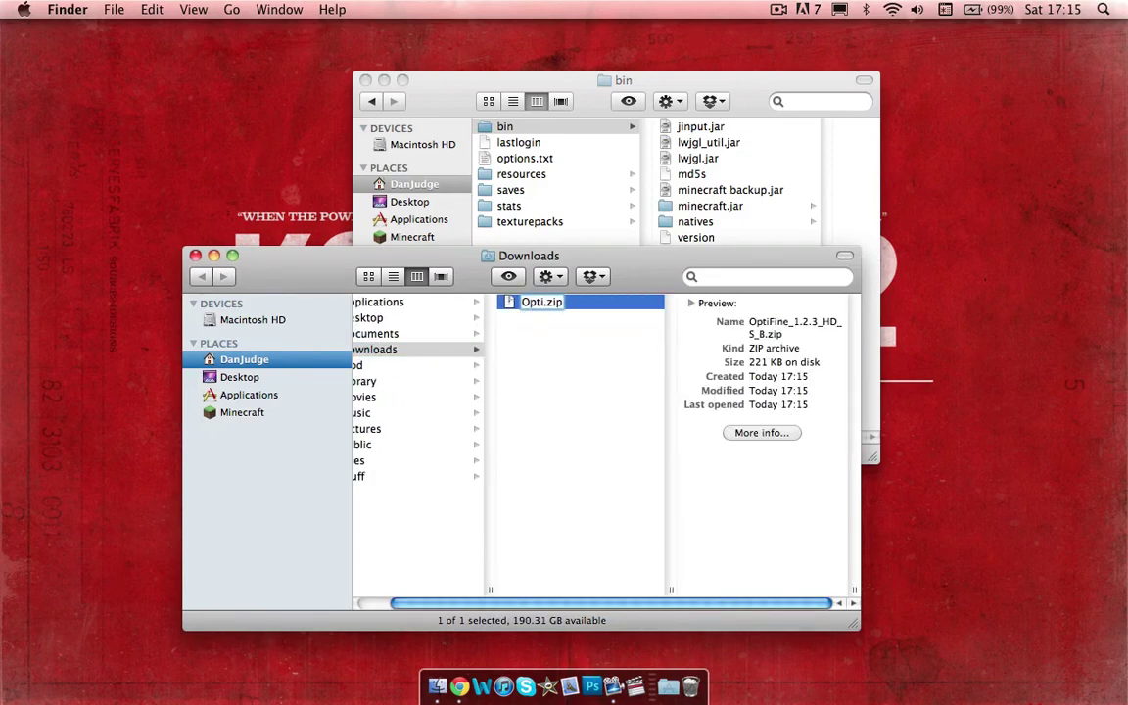
type("Fine")
key("Return")
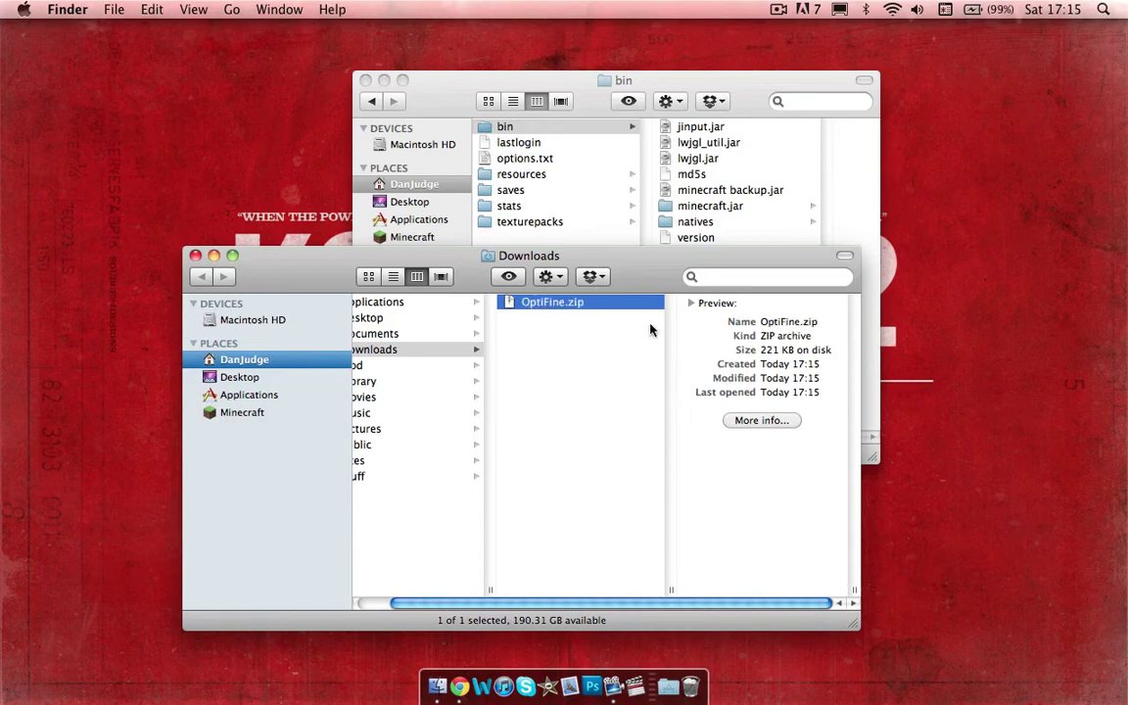
- Extract OptiFine.zip in the Downloads folder and check which programs can open the archive
left_click_drag(629, 254, 628, 314)
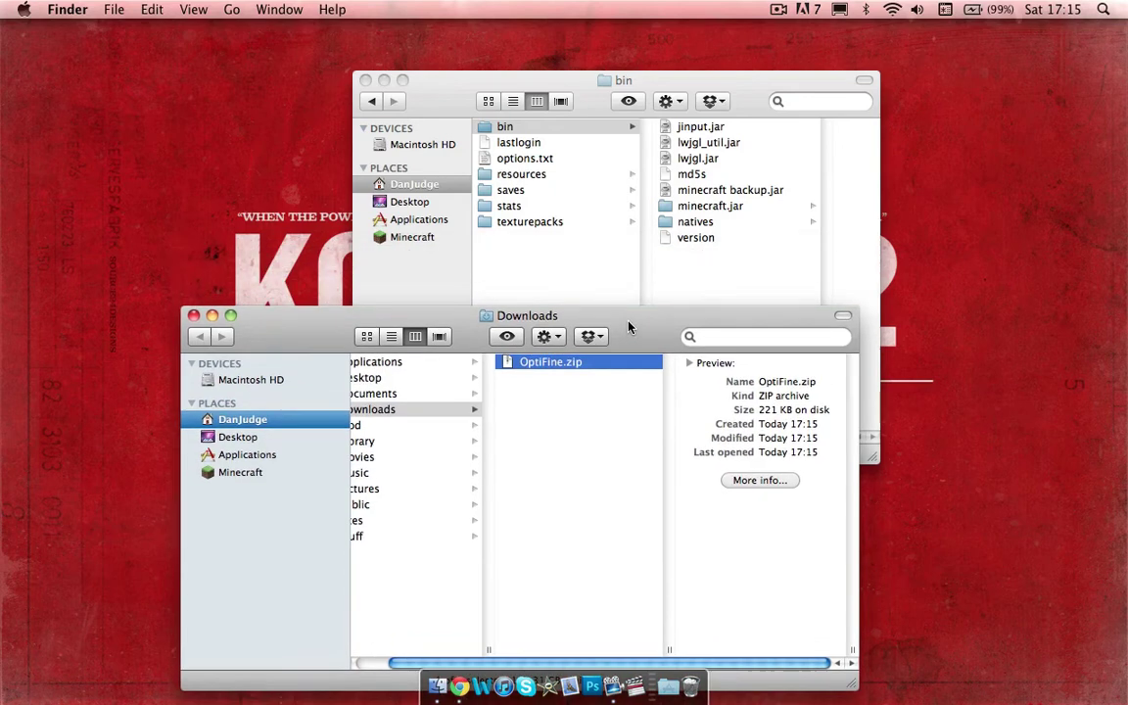
double_click(595, 364)
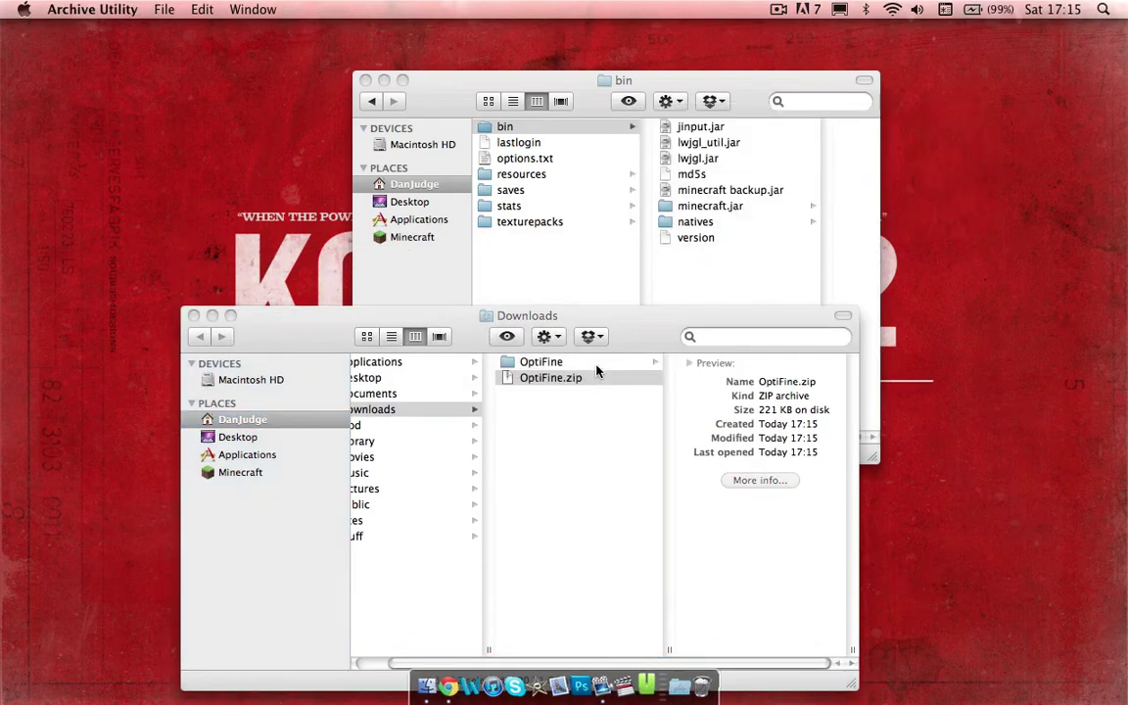
left_click(593, 363)
right_click(585, 380)
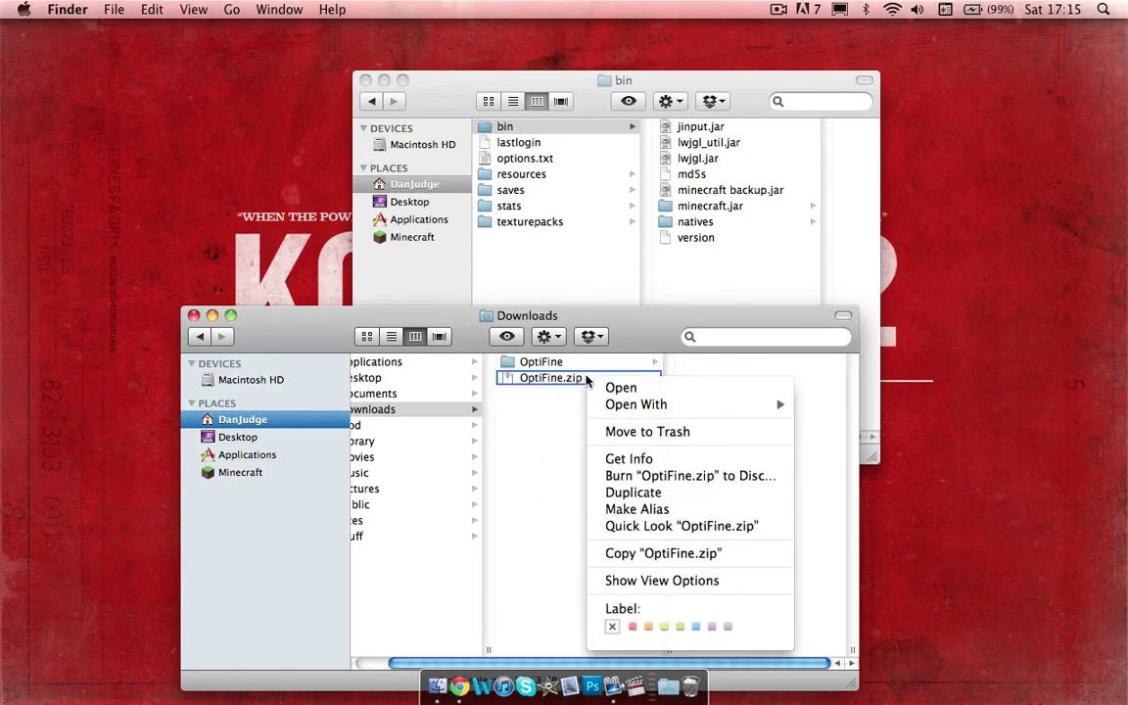
mouse_move(774, 404)
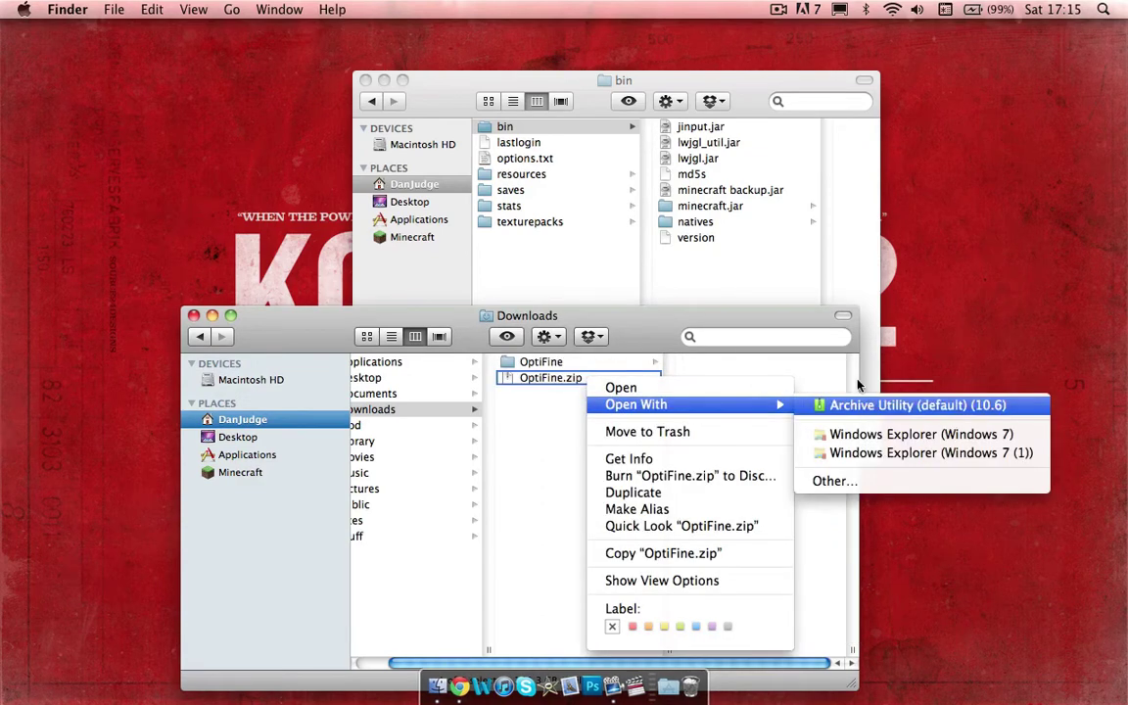
left_click(516, 472)
- Look through the files in the extracted OptiFine folder and preview the ctm.png image
left_click(532, 361)
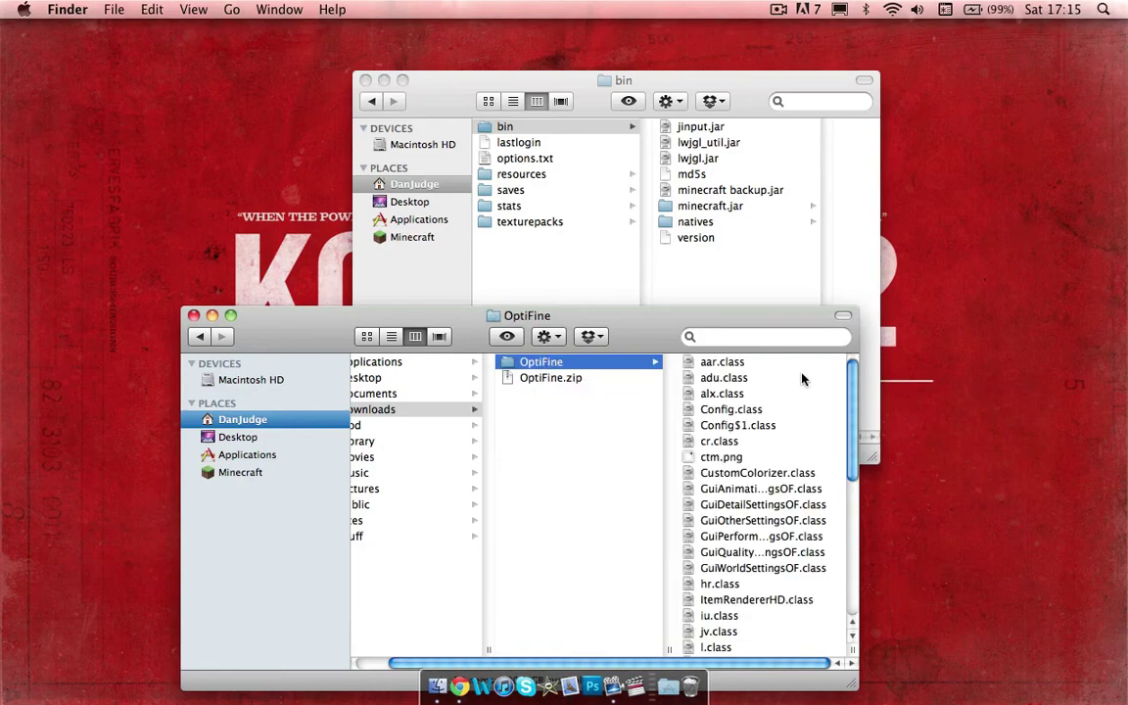
scroll(799, 384, "down", 5)
scroll(787, 394, "up", 5)
scroll(791, 401, "down", 10)
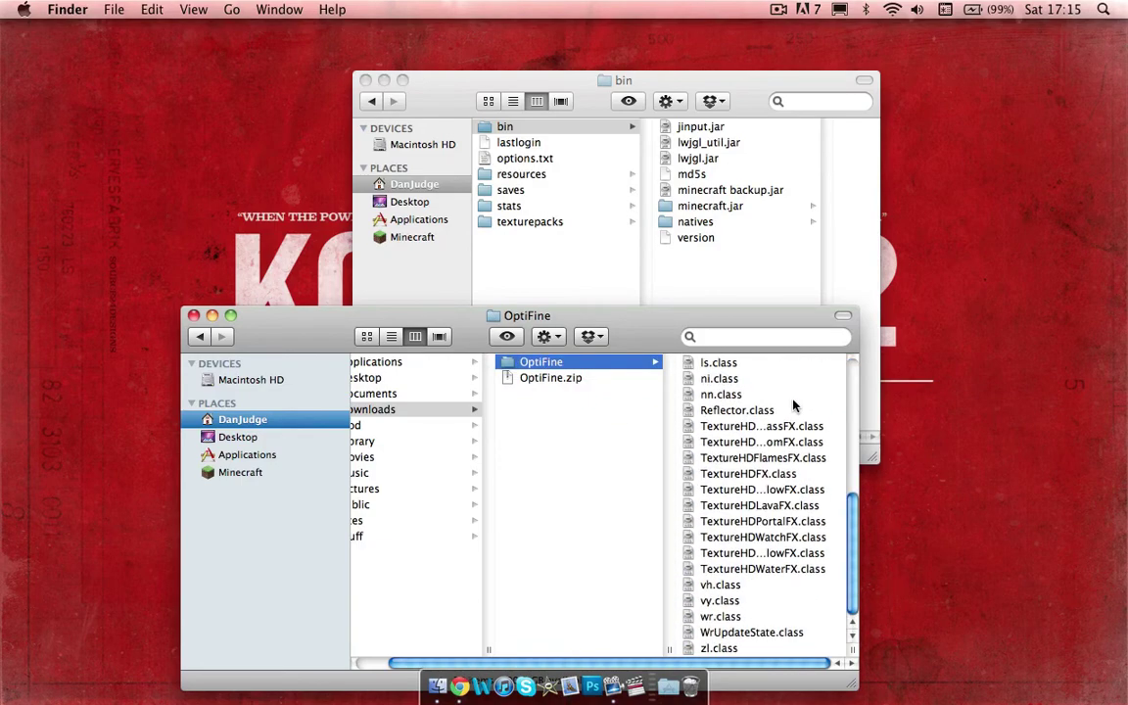
scroll(784, 411, "up", 10)
left_click(727, 457)
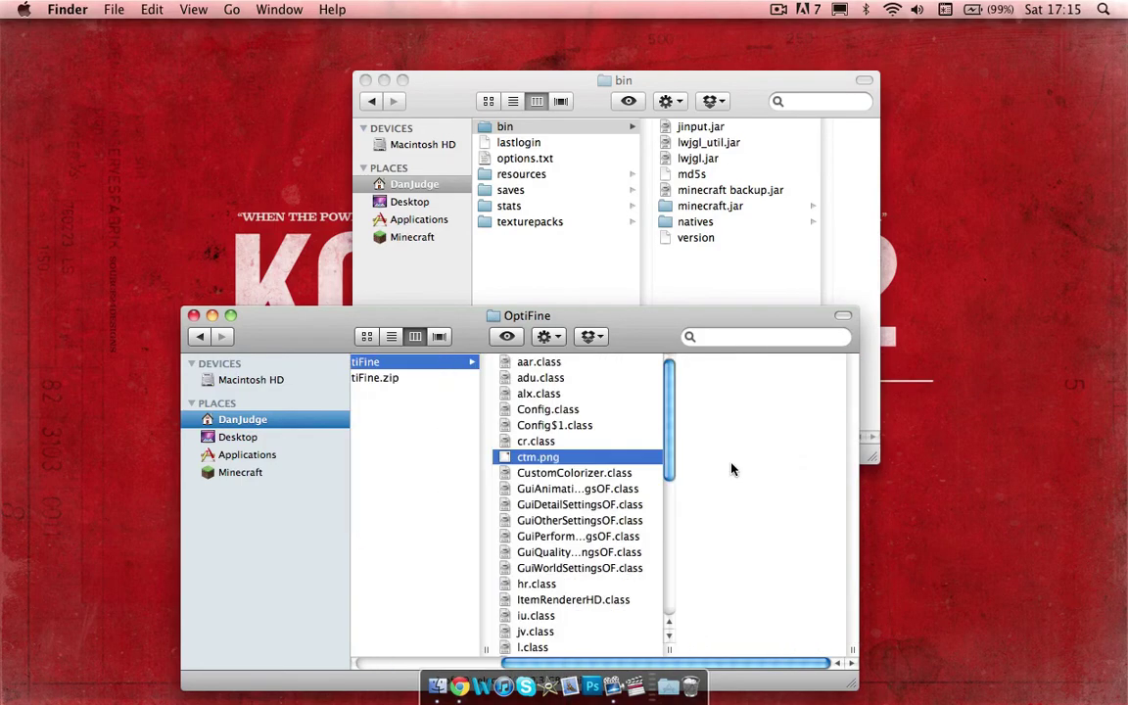
key("space")
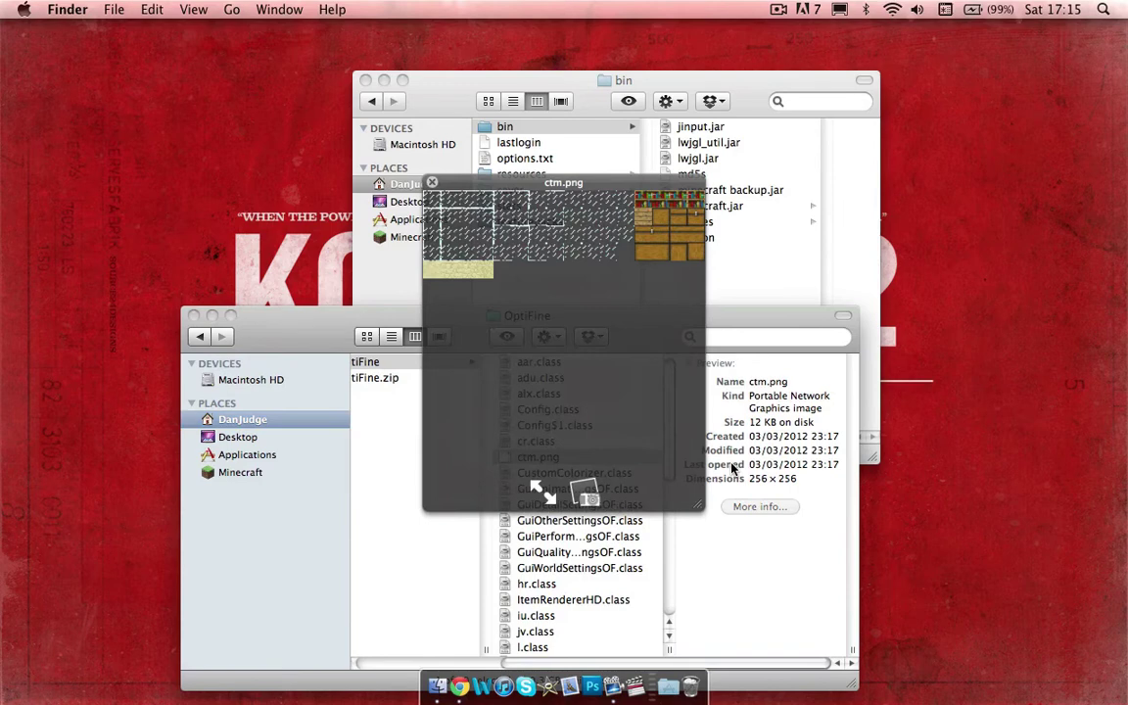
left_click(662, 455)
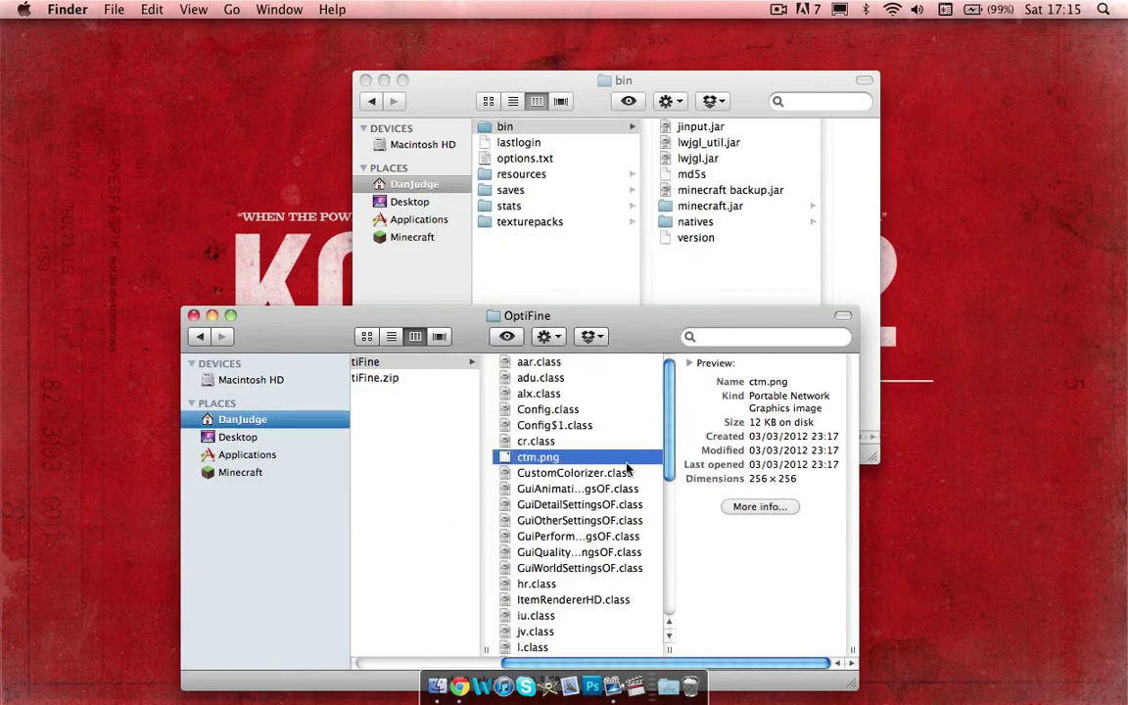
- Select all files inside the extracted OptiFine folder and copy them
key("super+a")
left_click(627, 462, "super")
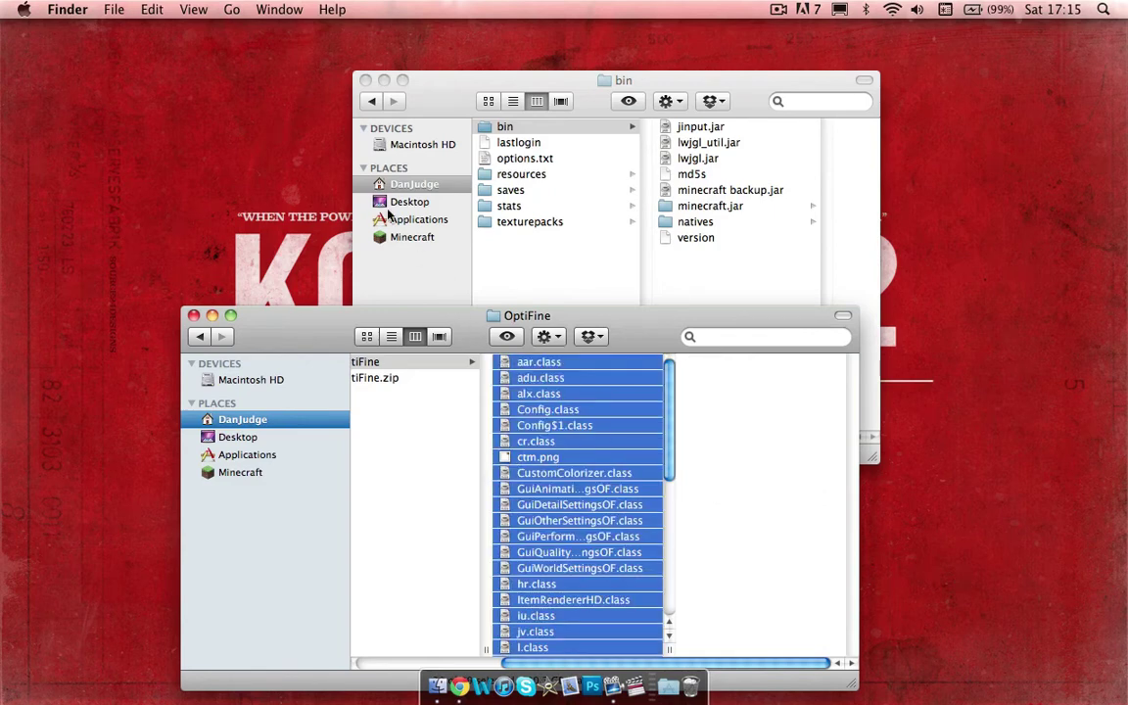
left_click(153, 10)
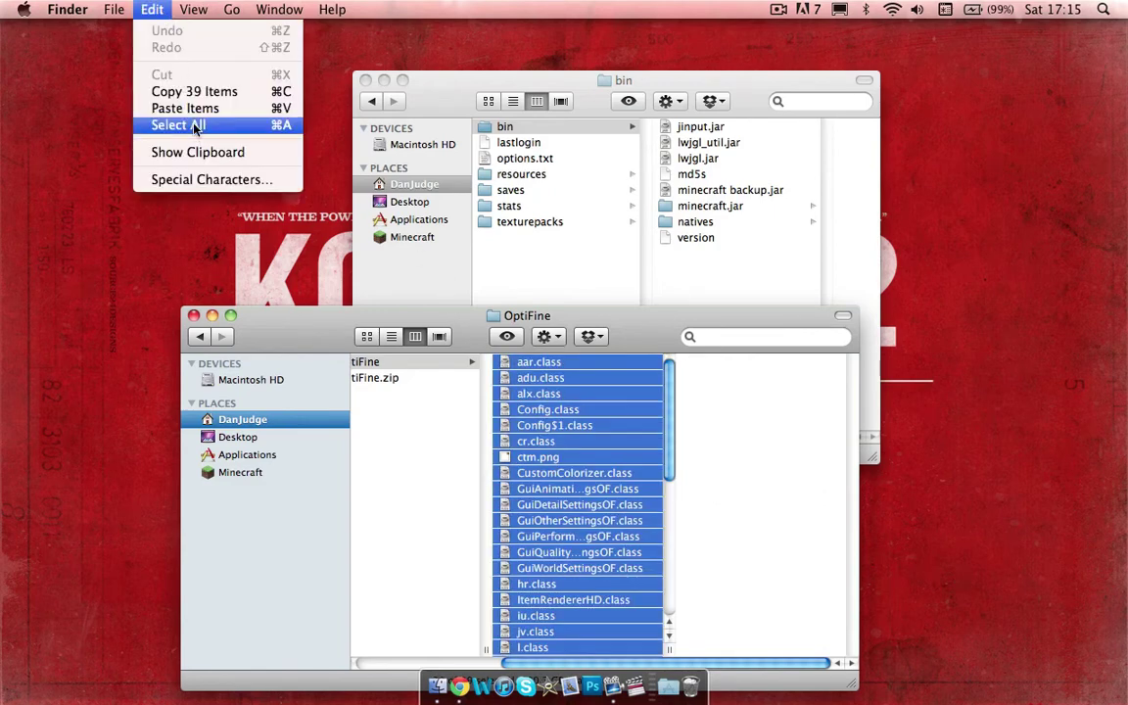
left_click(611, 491)
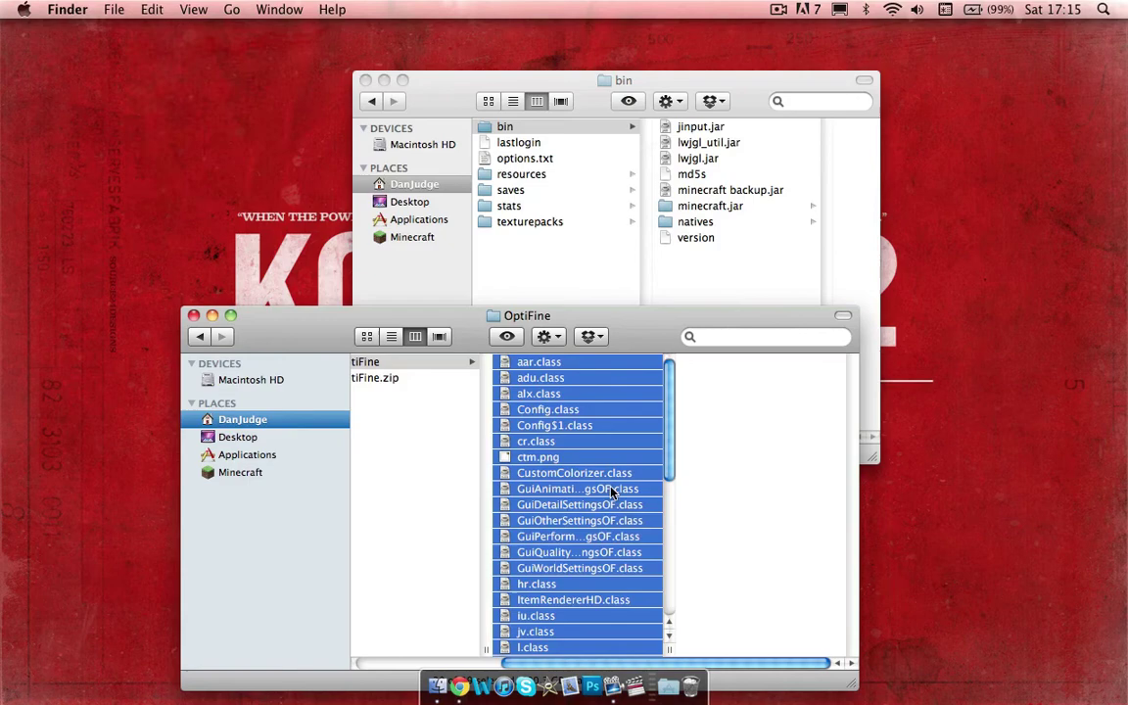
right_click(572, 447)
left_click(621, 565)
- Paste the OptiFine files into the minecraft.jar folder inside bin, replacing all files with the same names
left_click(681, 222)
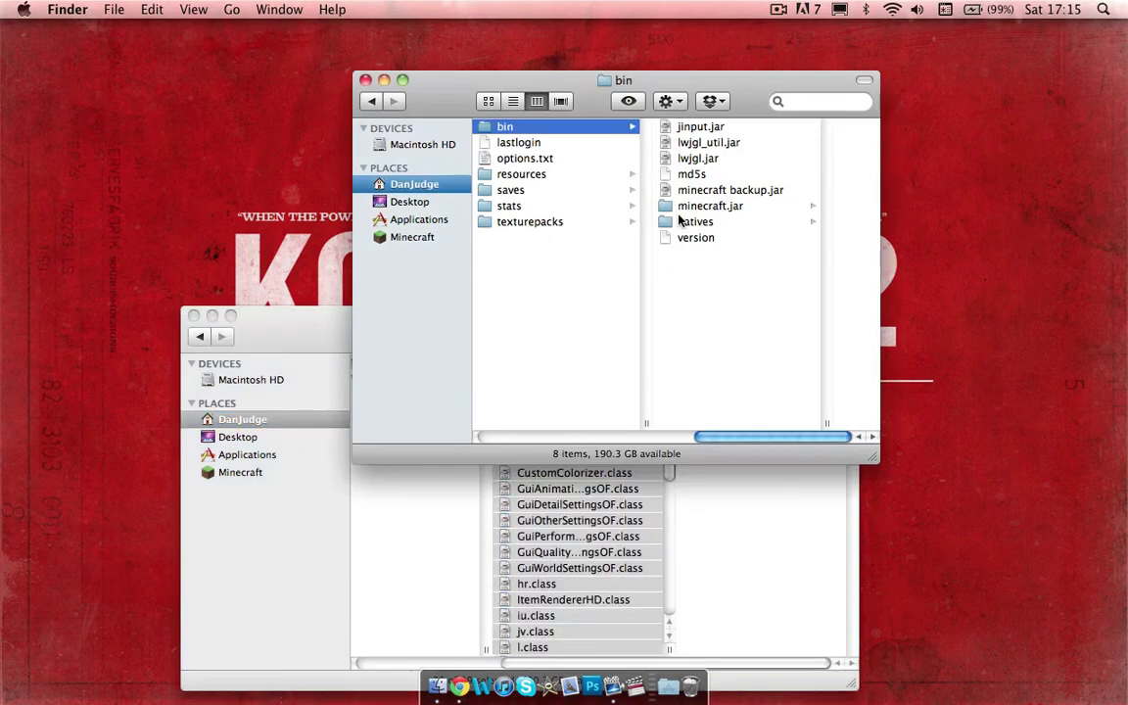
left_click(682, 205)
left_click(747, 241)
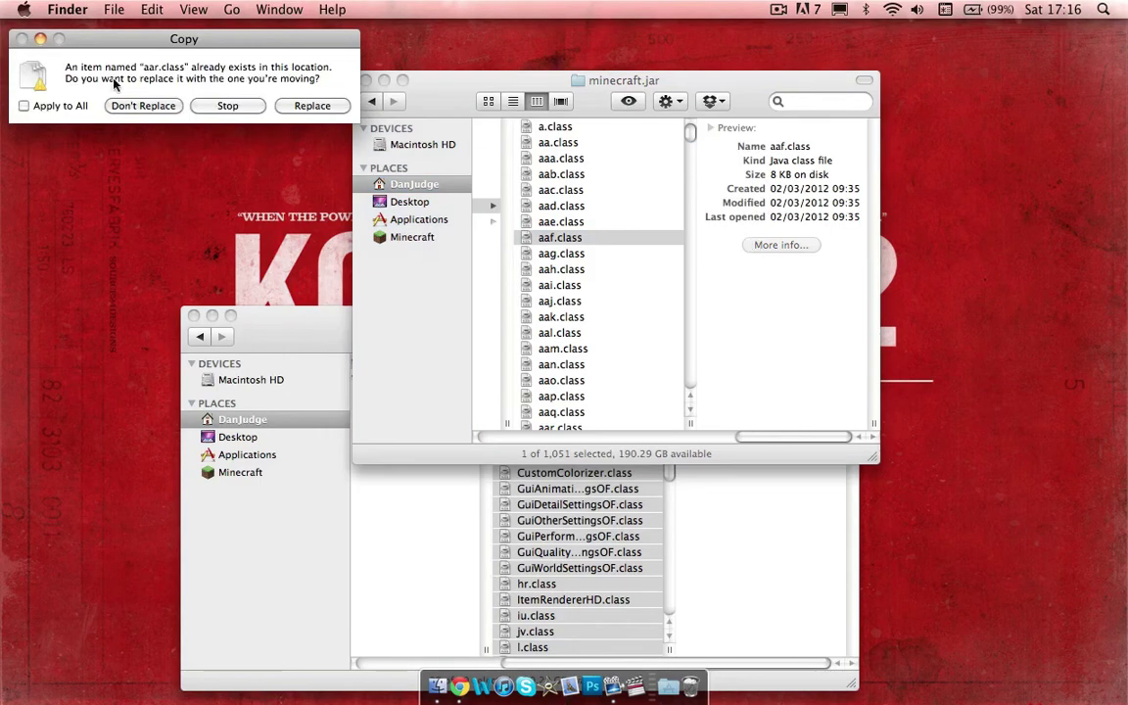
key("F3")
left_click(123, 274)
left_click(69, 108)
left_click(304, 105)
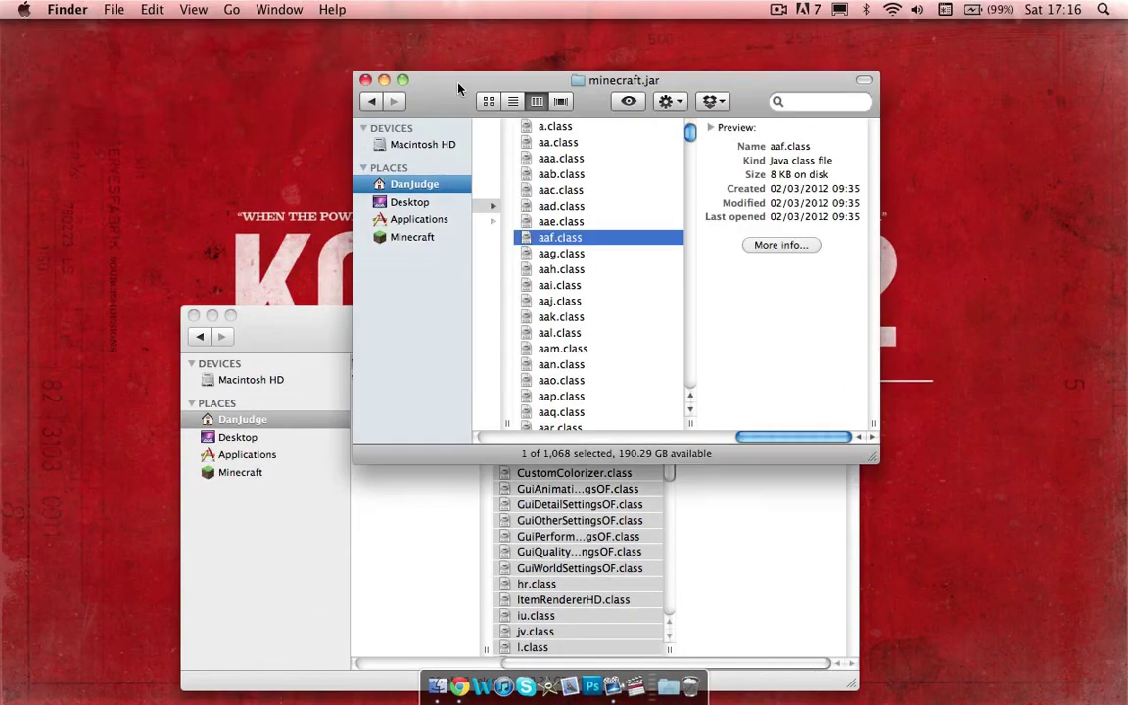
- Close both Finder windows, the one with the Minecraft bin folder and the one with the OptiFine download
scroll(675, 213, "left", 5)
left_click(713, 314)
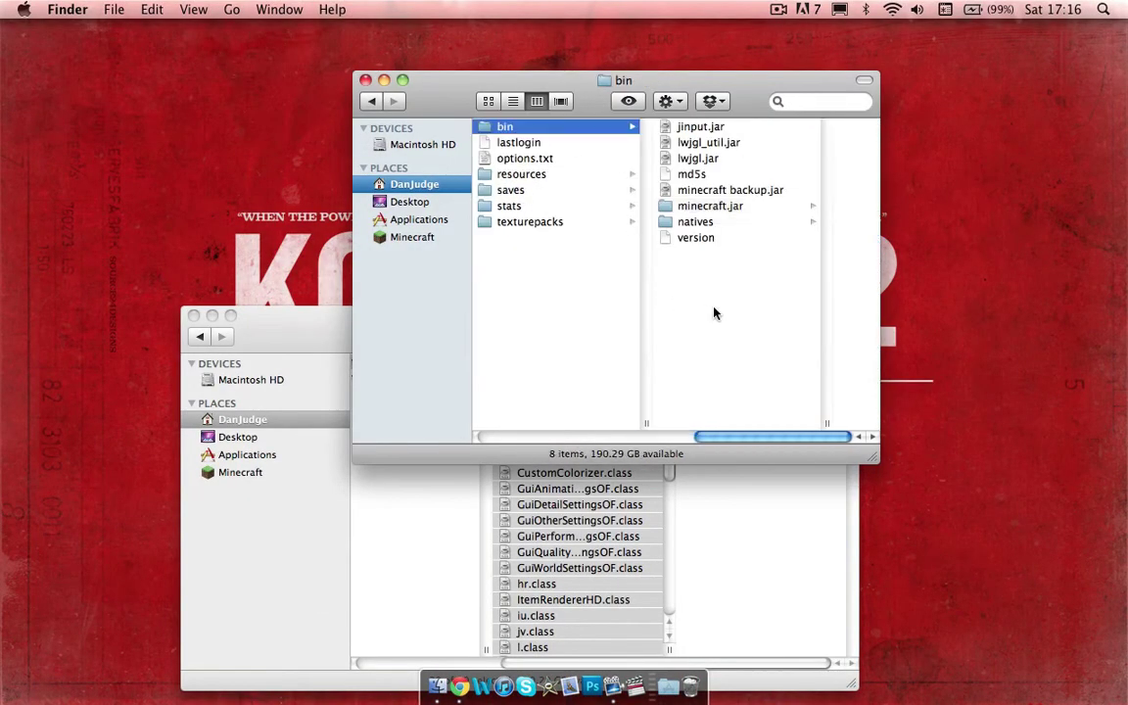
key("super+w")
key("super+a")
left_click(415, 508)
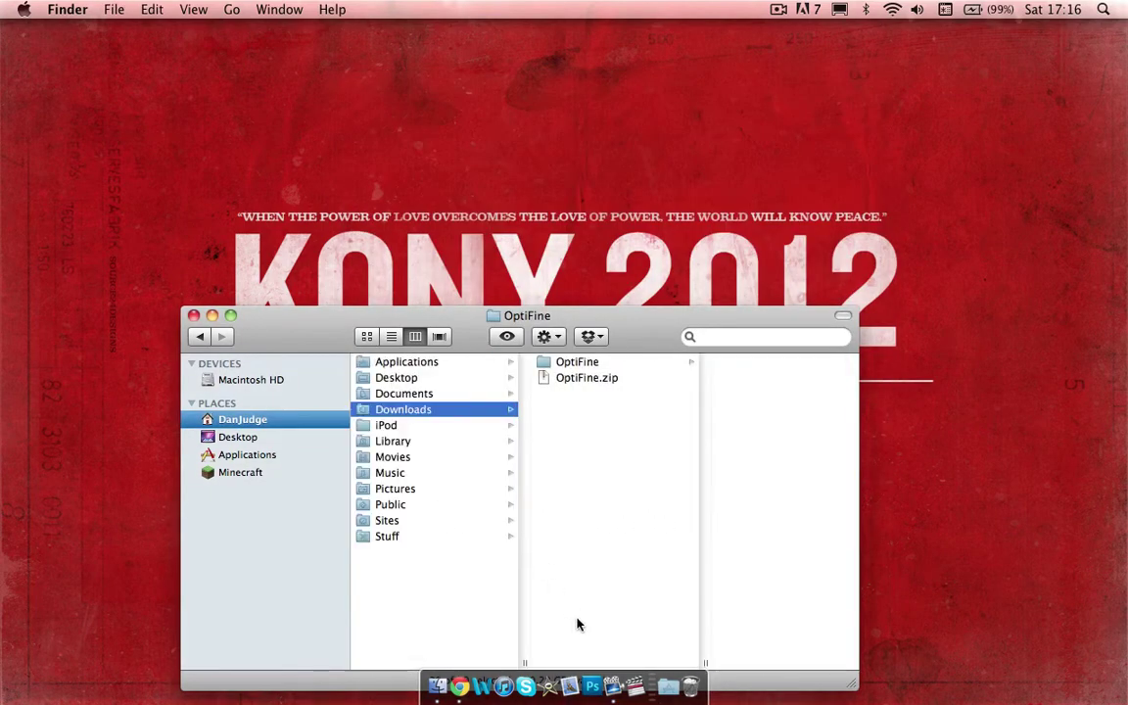
key("super+w")
- Launch Minecraft from the most used applications and log in with the remembered account
left_click(669, 687)
left_click(602, 453)
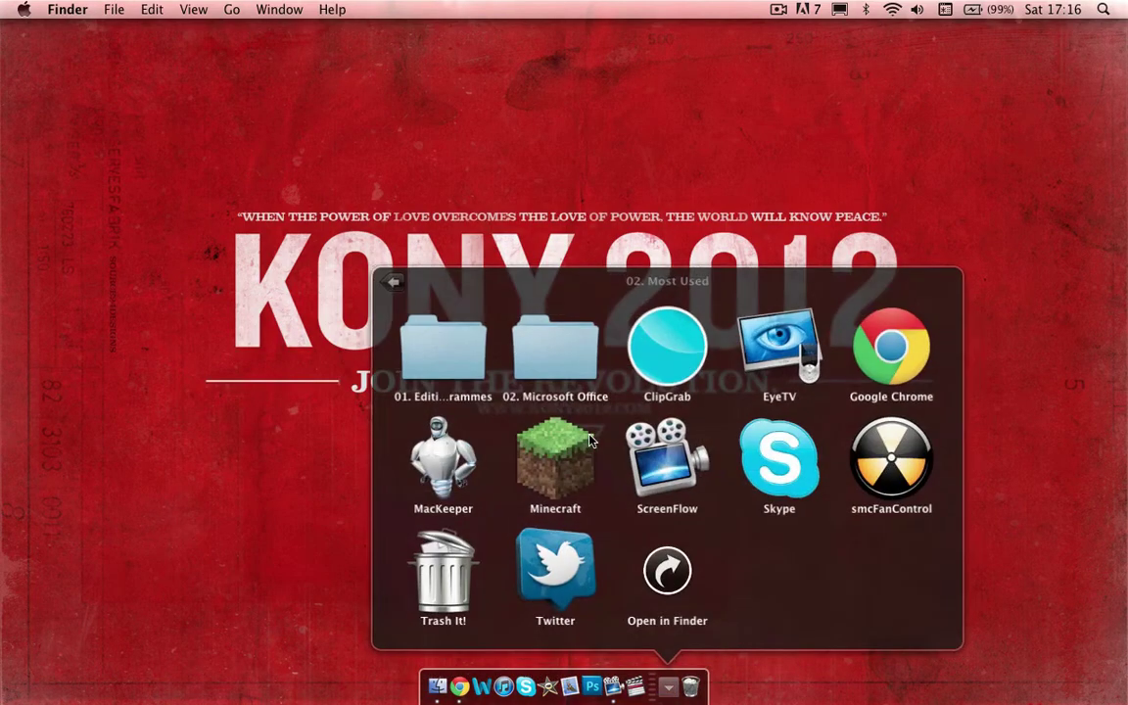
left_click(555, 458)
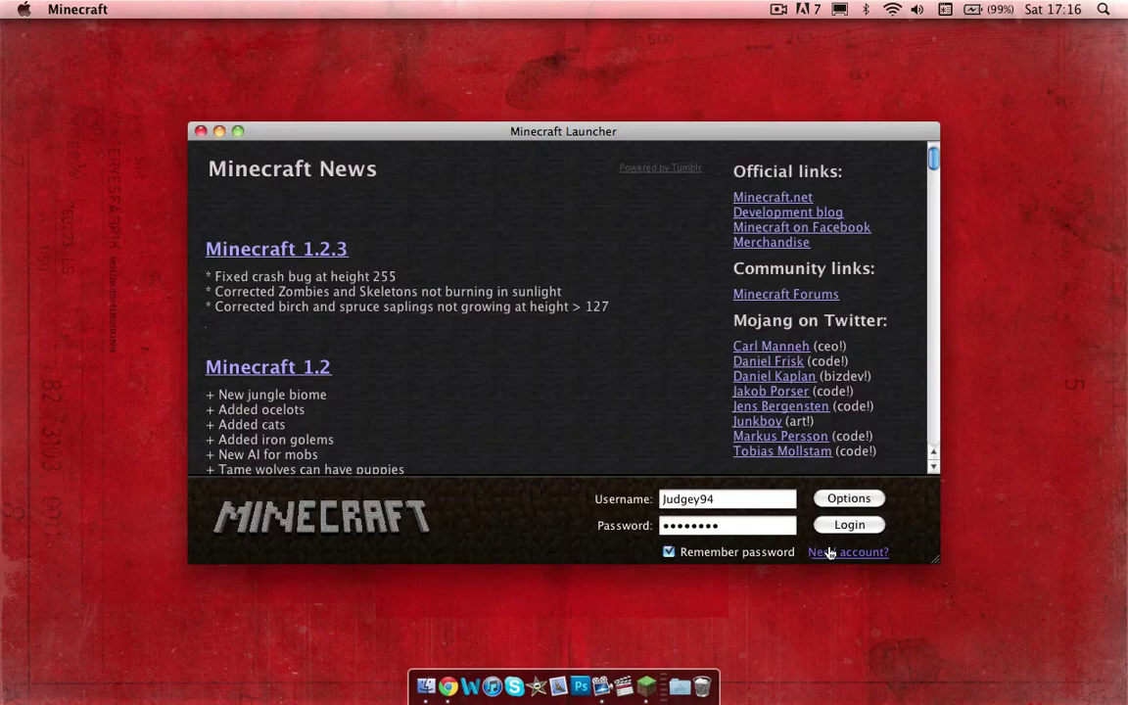
left_click(844, 524)
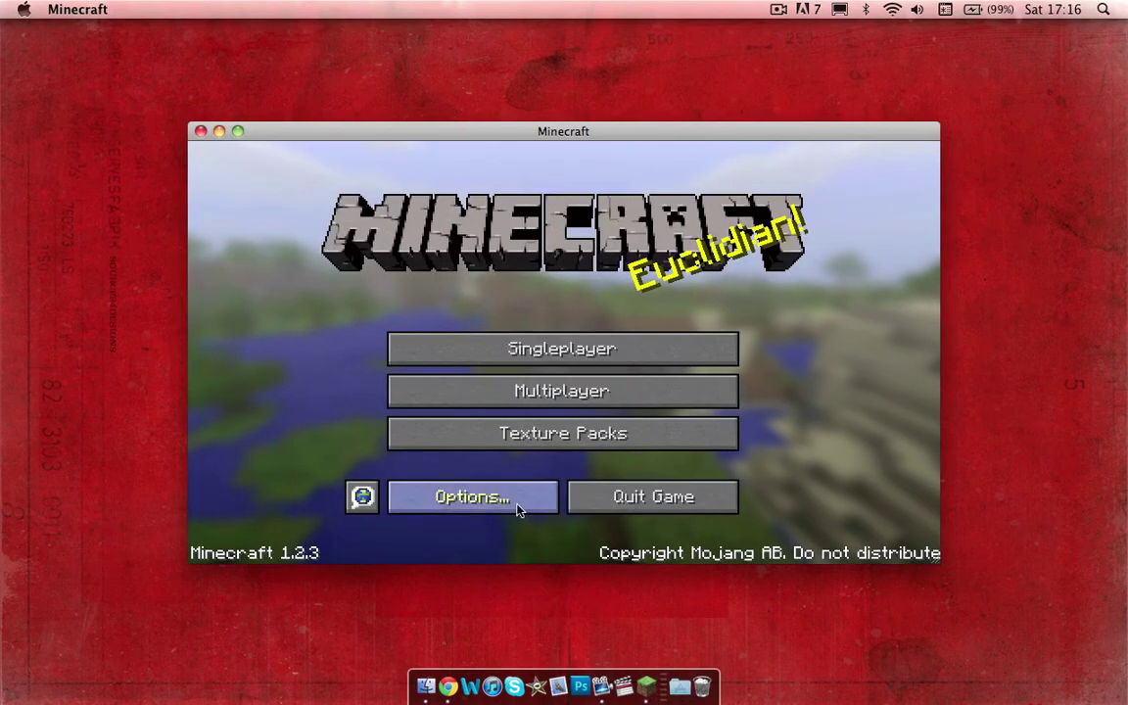
- Examine the video settings added by OptiFine, including the Other and Performance pages, and return to the title screen
left_click(518, 509)
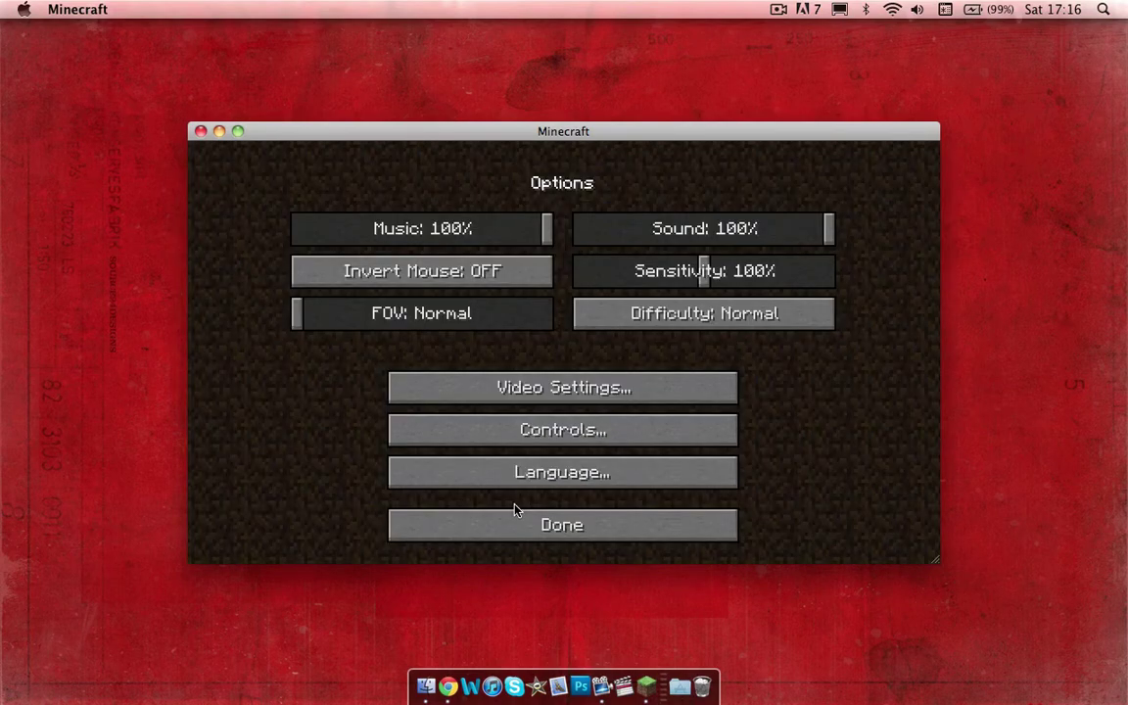
left_click(693, 389)
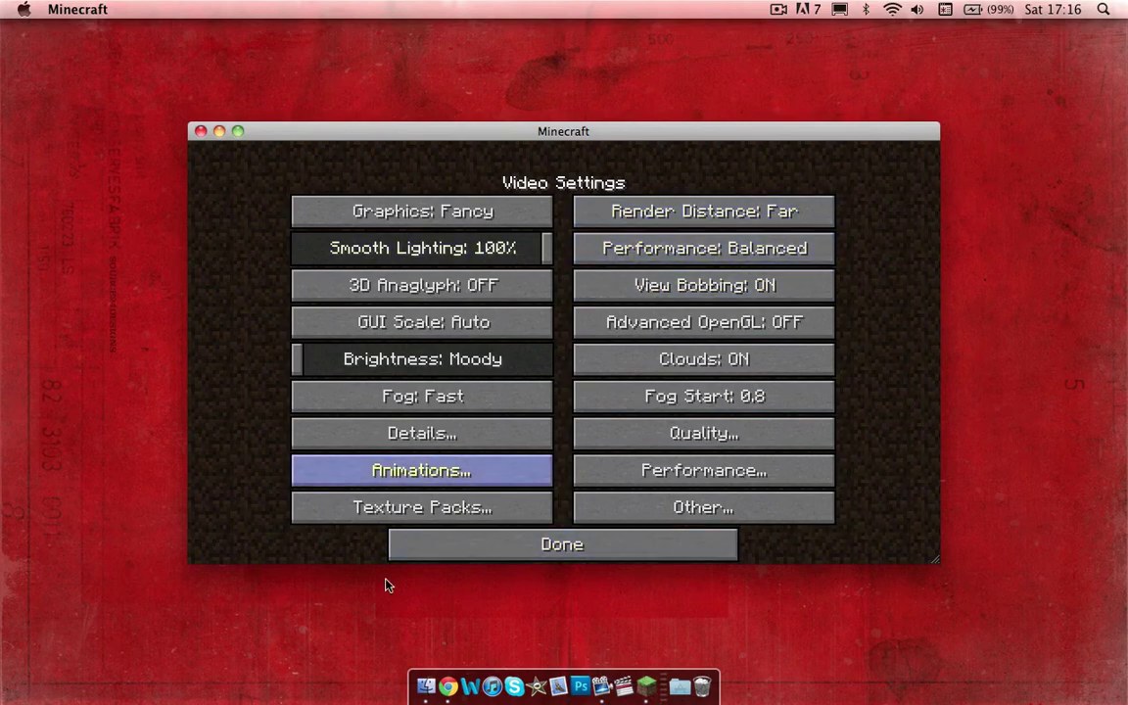
left_click(670, 517)
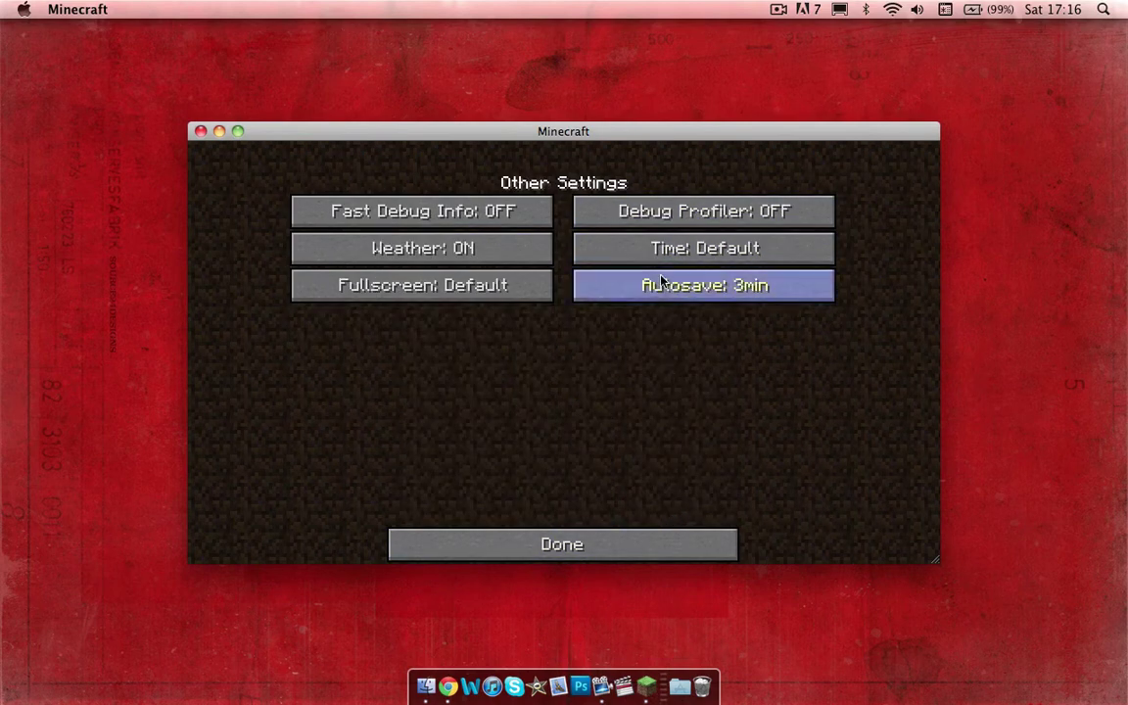
left_click(593, 546)
left_click(701, 472)
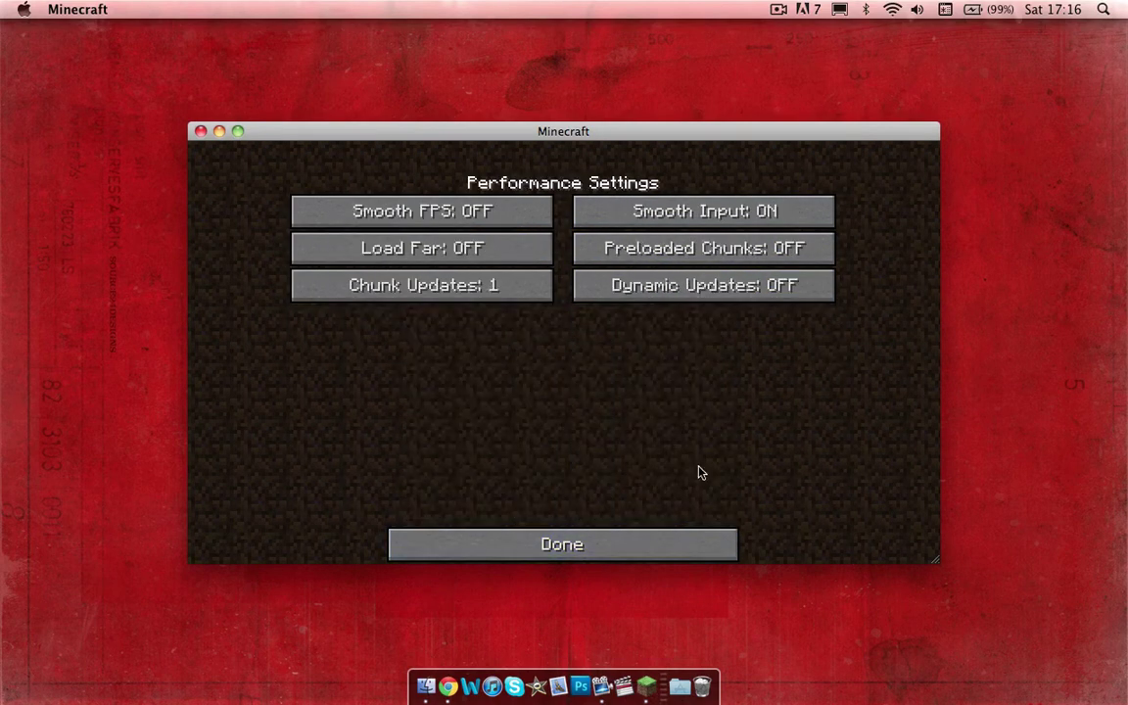
left_click(571, 541)
left_click(574, 542)
left_click(537, 516)
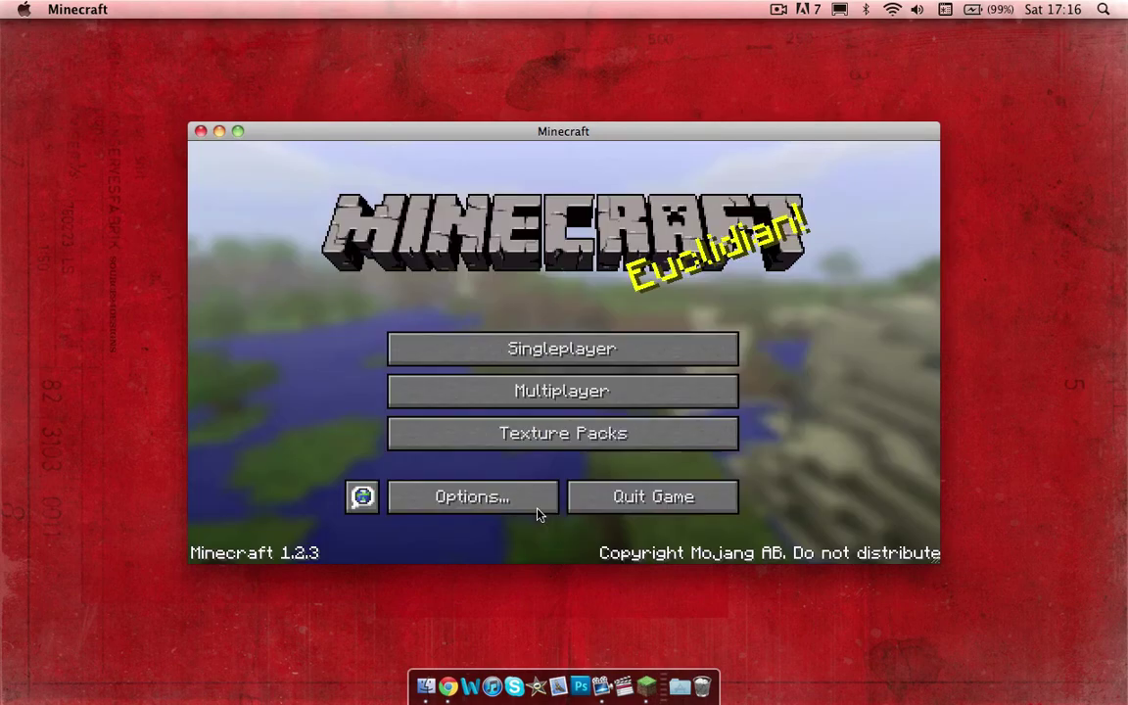
- Load a saved singleplayer world and check the OptiFine version and frame rate on the debug overlay
left_click(565, 345)
double_click(507, 259)
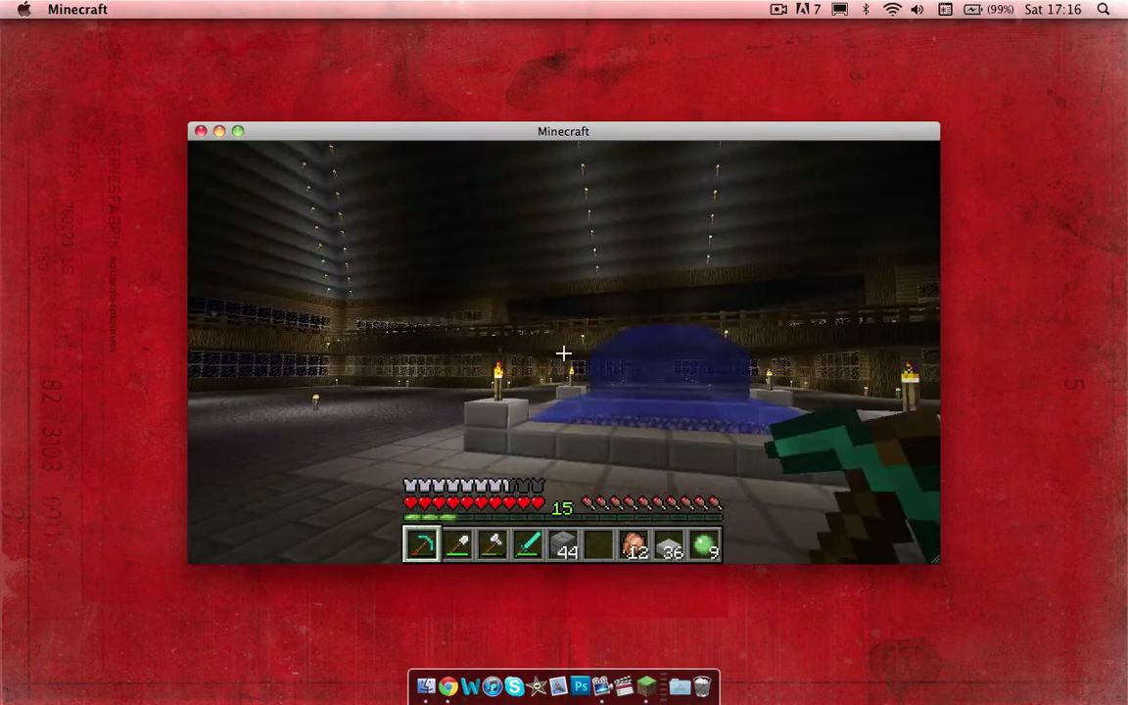
key("shift+F3")
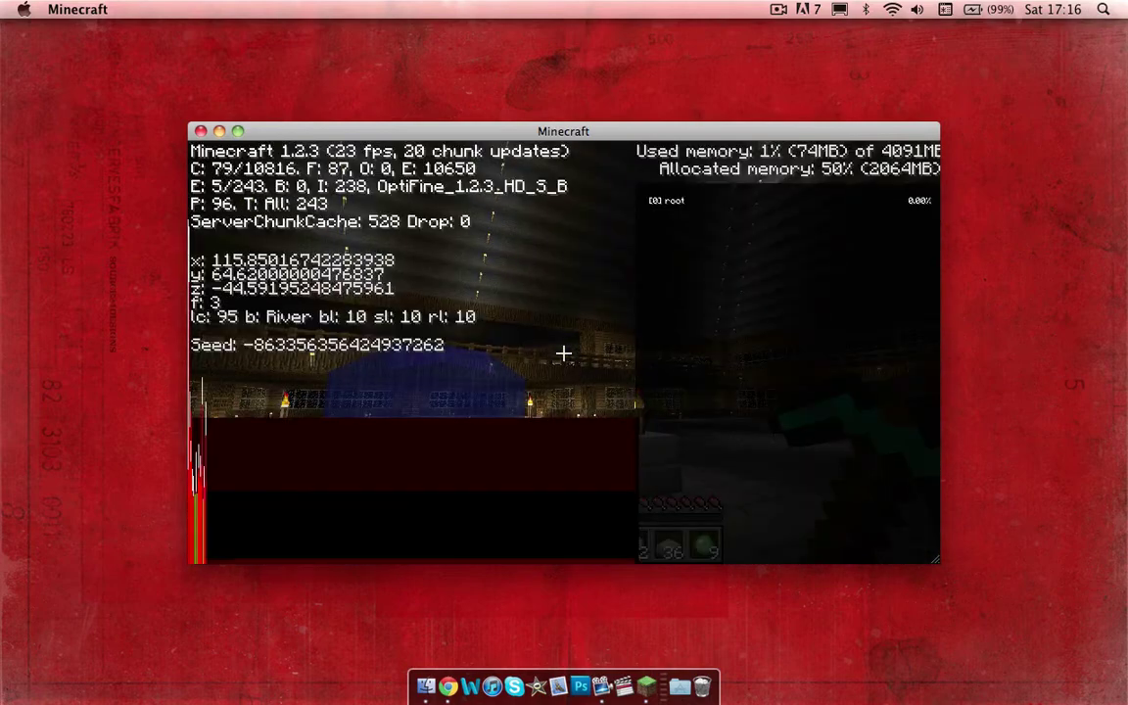
key("F3")
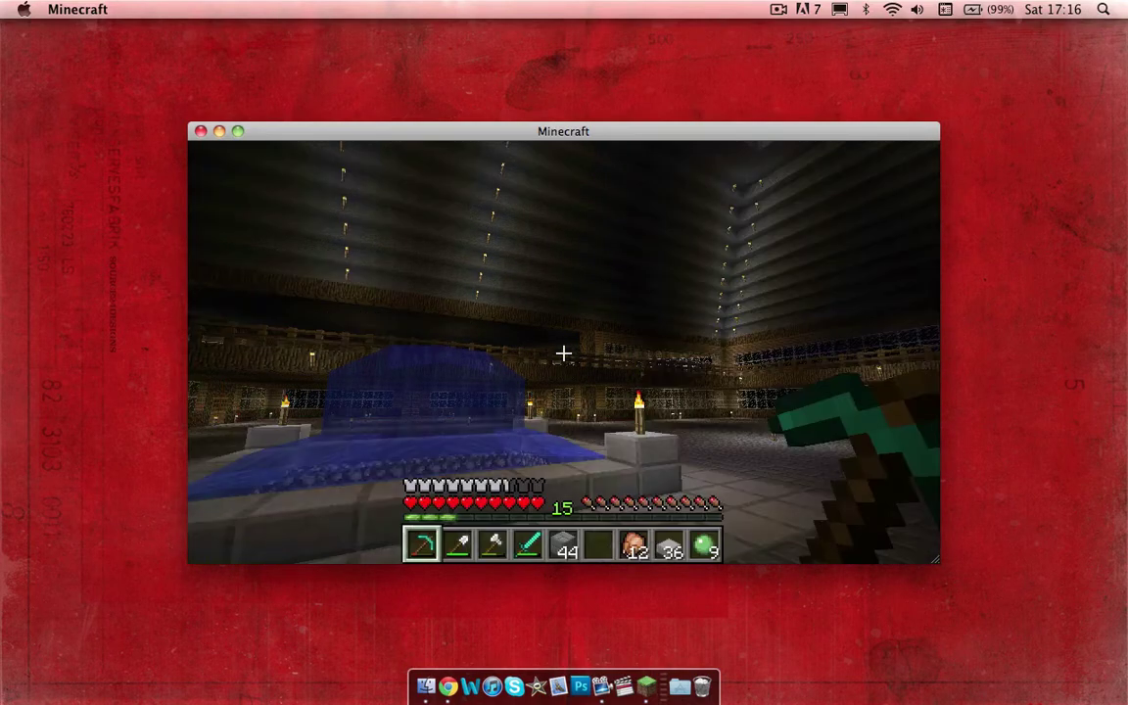
- Save the world, quit to the title screen and close Minecraft
key("Escape")
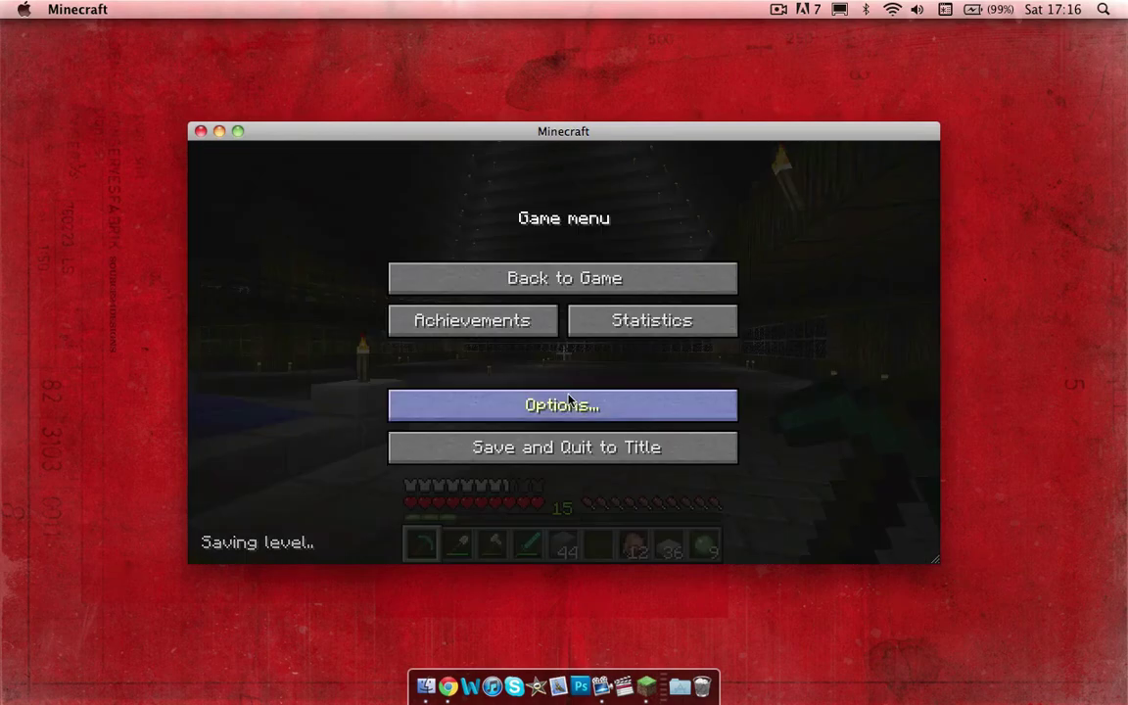
left_click(446, 464)
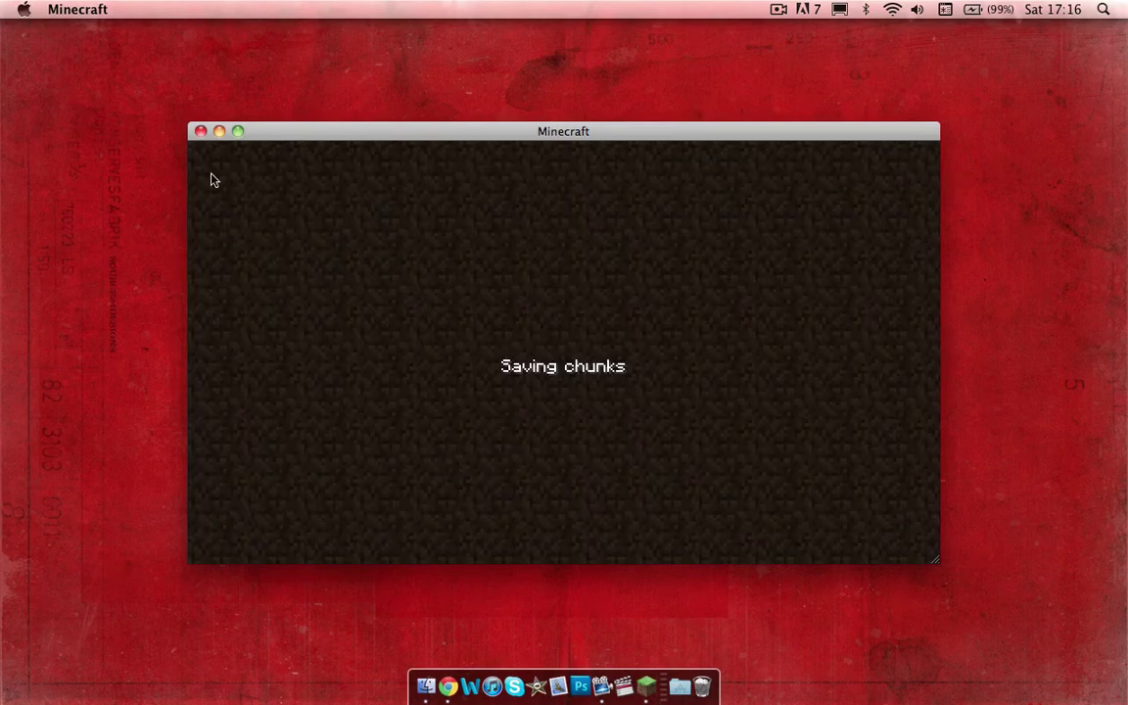
left_click(201, 131)
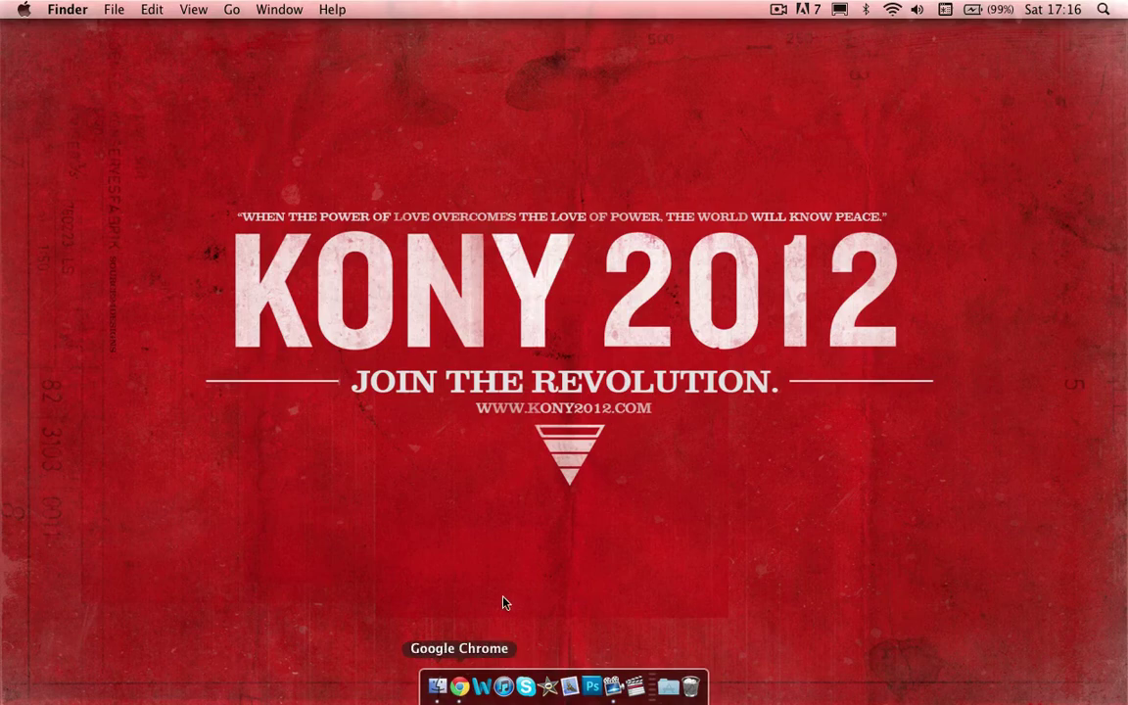
- Switch to a Finder window and open the Minecraft folder under Library > Application Support in the home folder
left_click(451, 698)
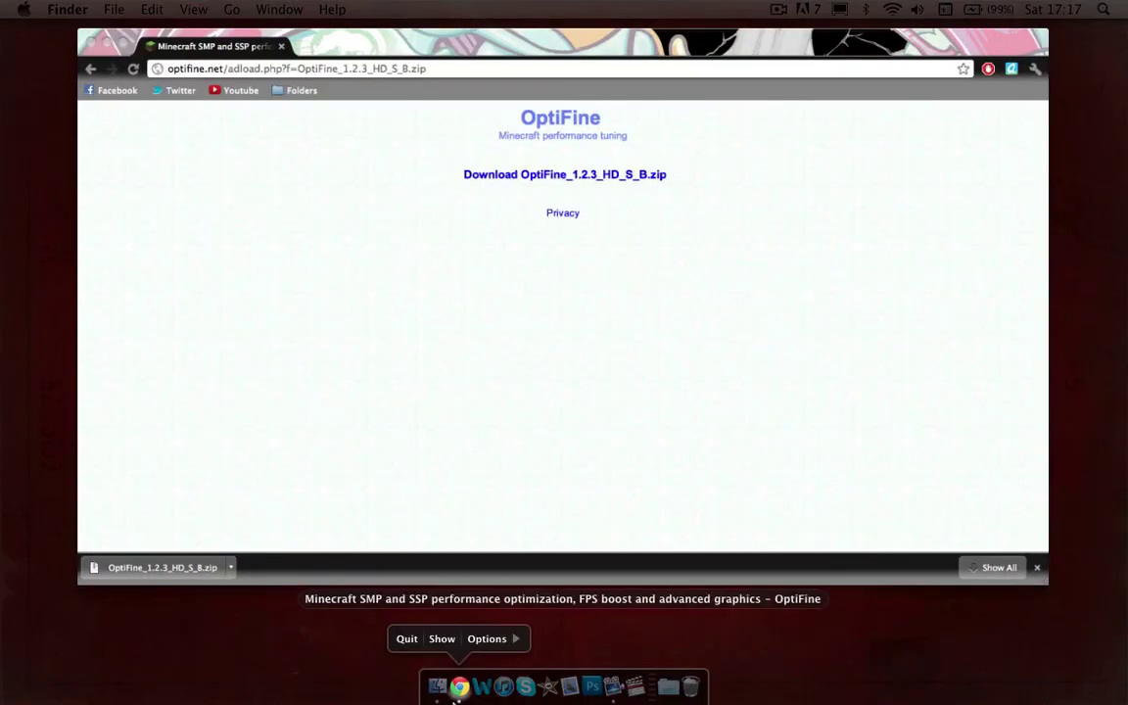
left_click(433, 691, "alt")
left_click(435, 688)
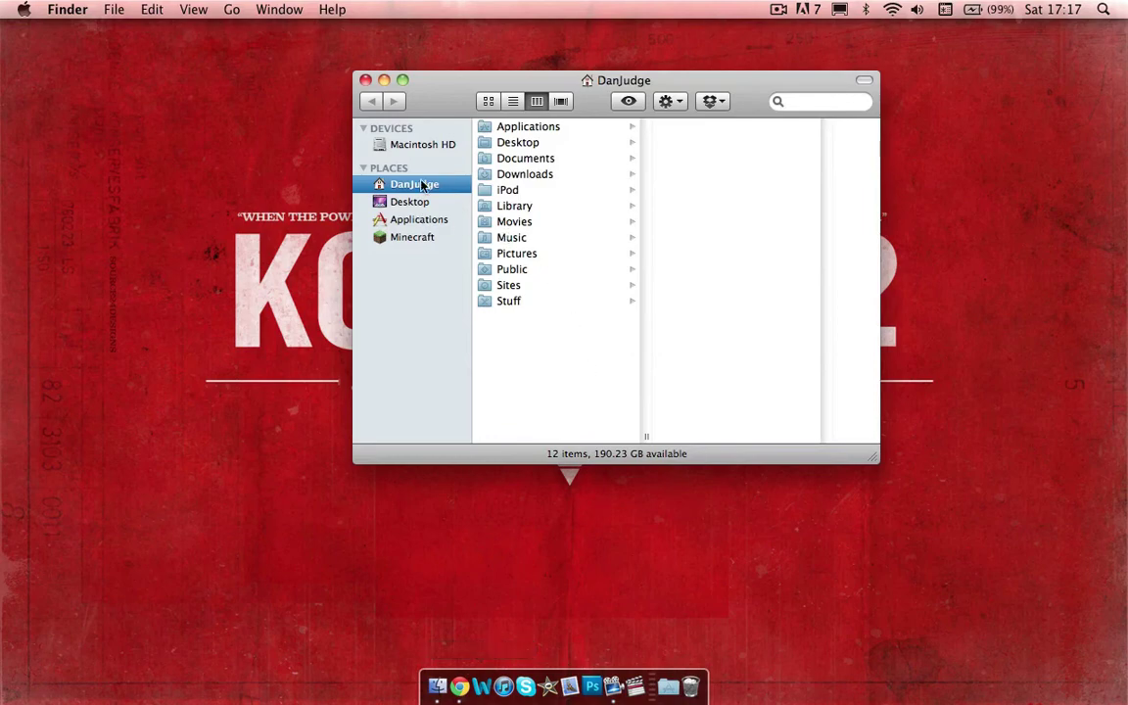
left_click(546, 208)
left_click(700, 157)
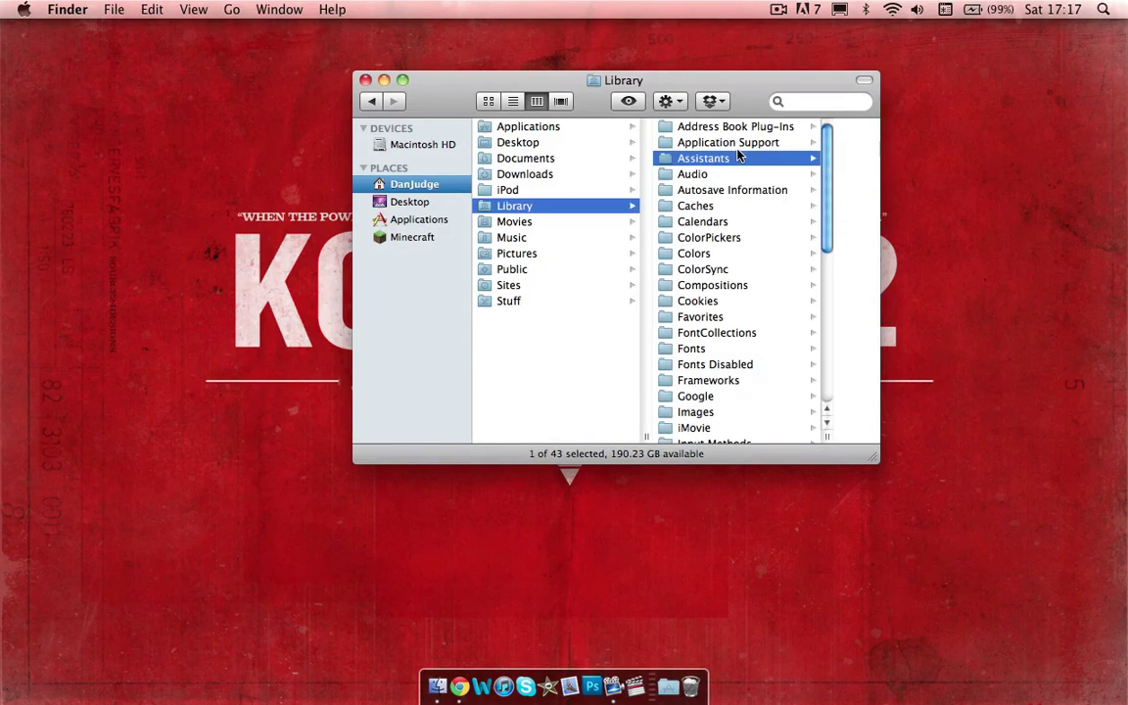
left_click(666, 142)
scroll(784, 235, "down", 5)
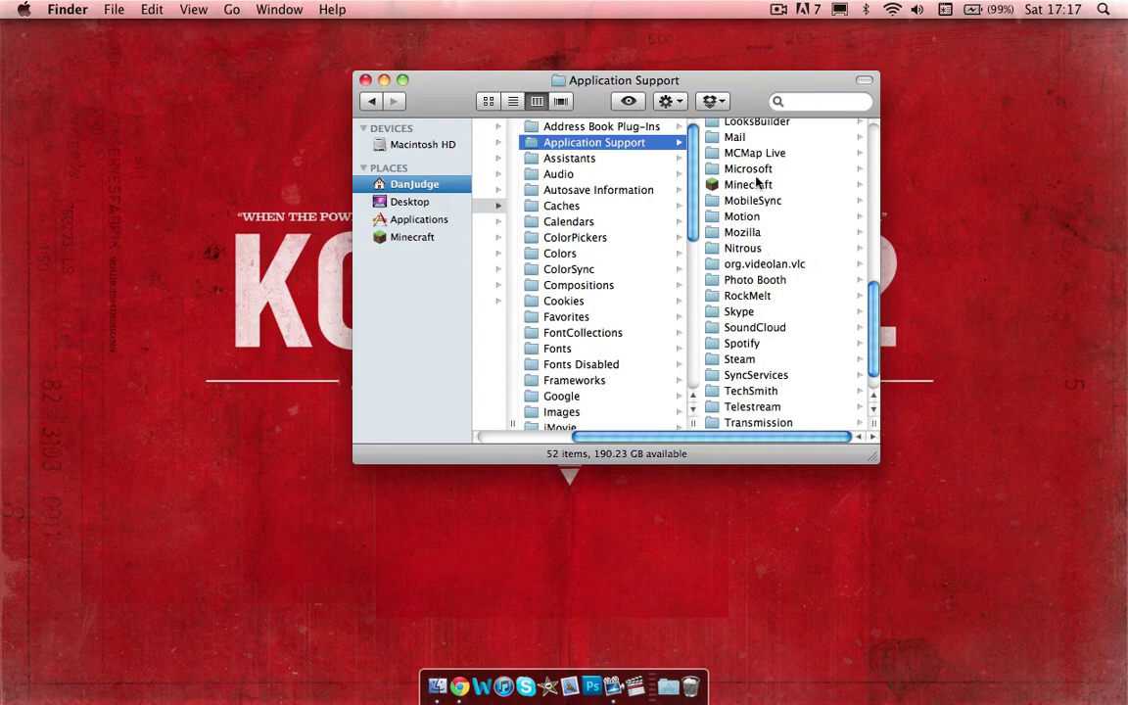
left_click(752, 184)
- Select everything in the Minecraft folder except texturepacks, stats, saves and lastlogin, clear the selection, and close the window
left_click(766, 324)
key("super+a")
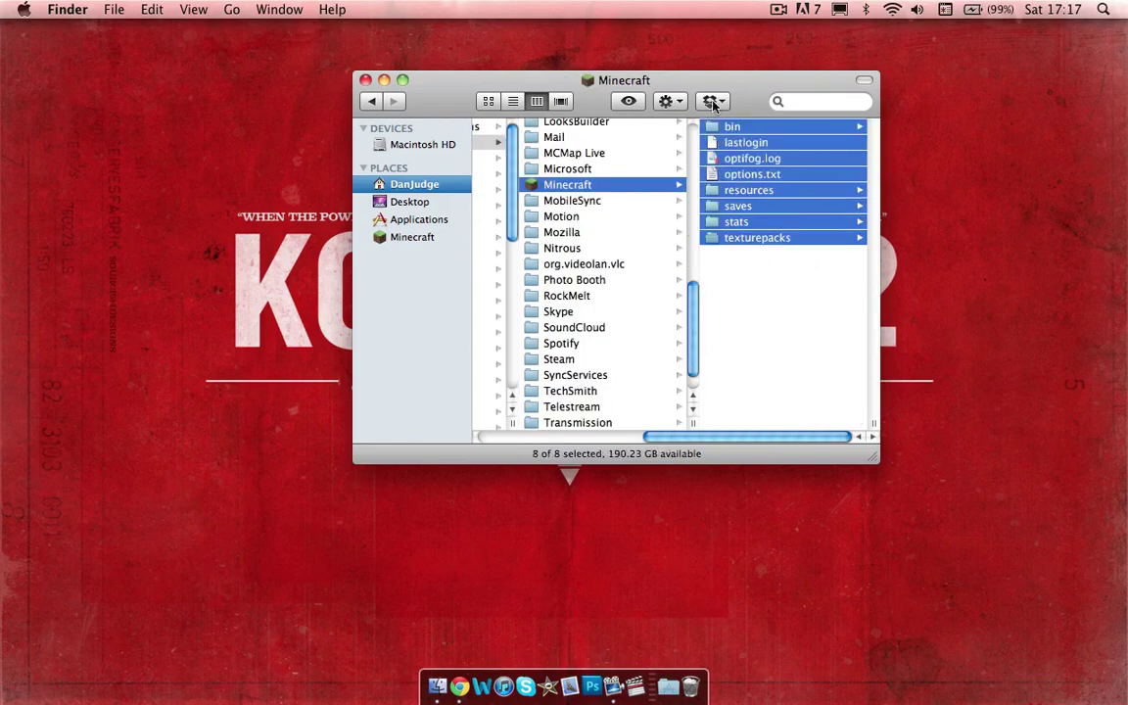
left_click(742, 241, "super")
left_click(741, 224, "super")
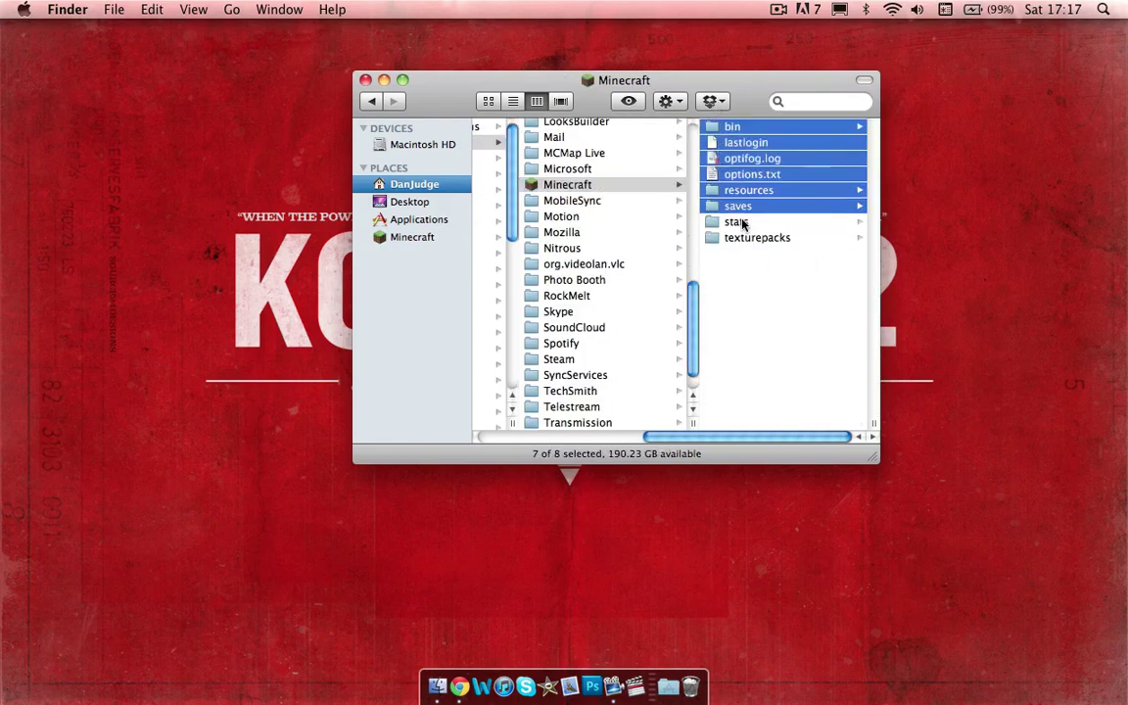
left_click(744, 207, "super")
left_click(744, 143, "super")
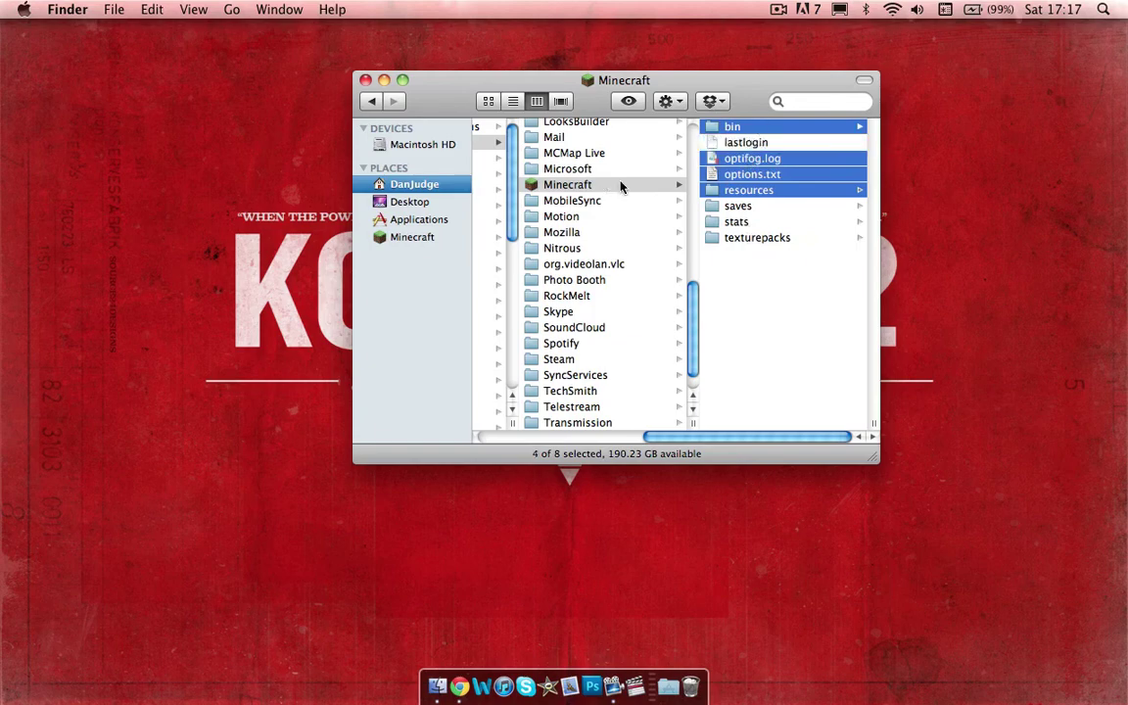
left_click(784, 356)
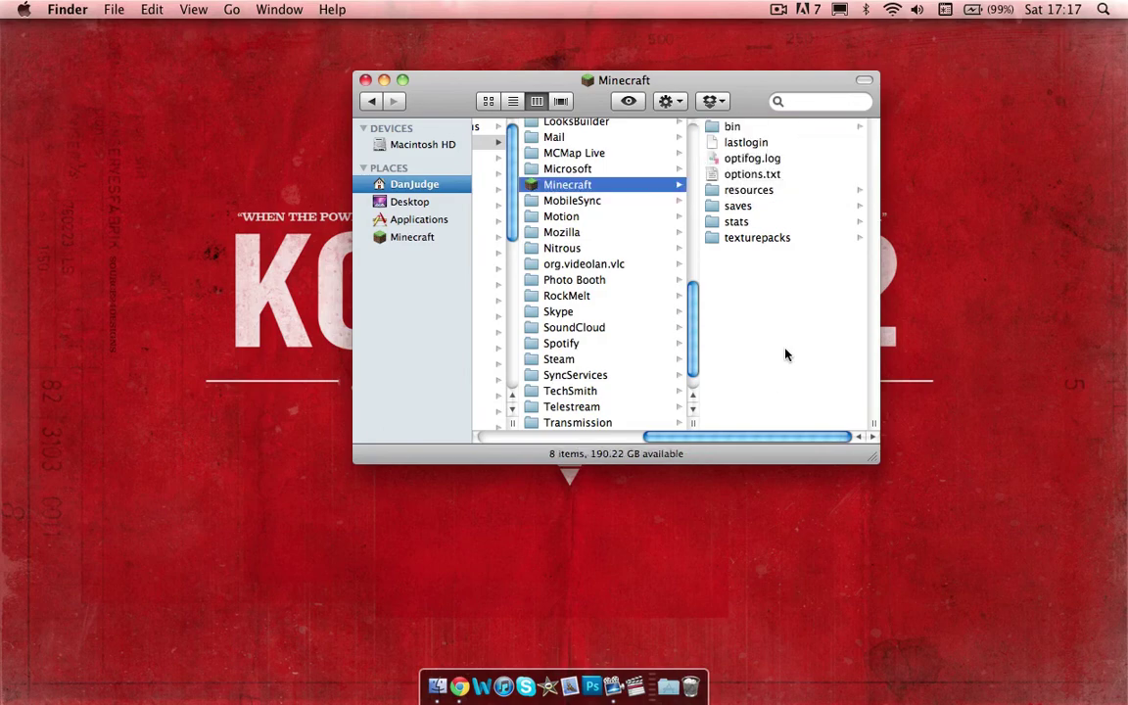
key("super+w")
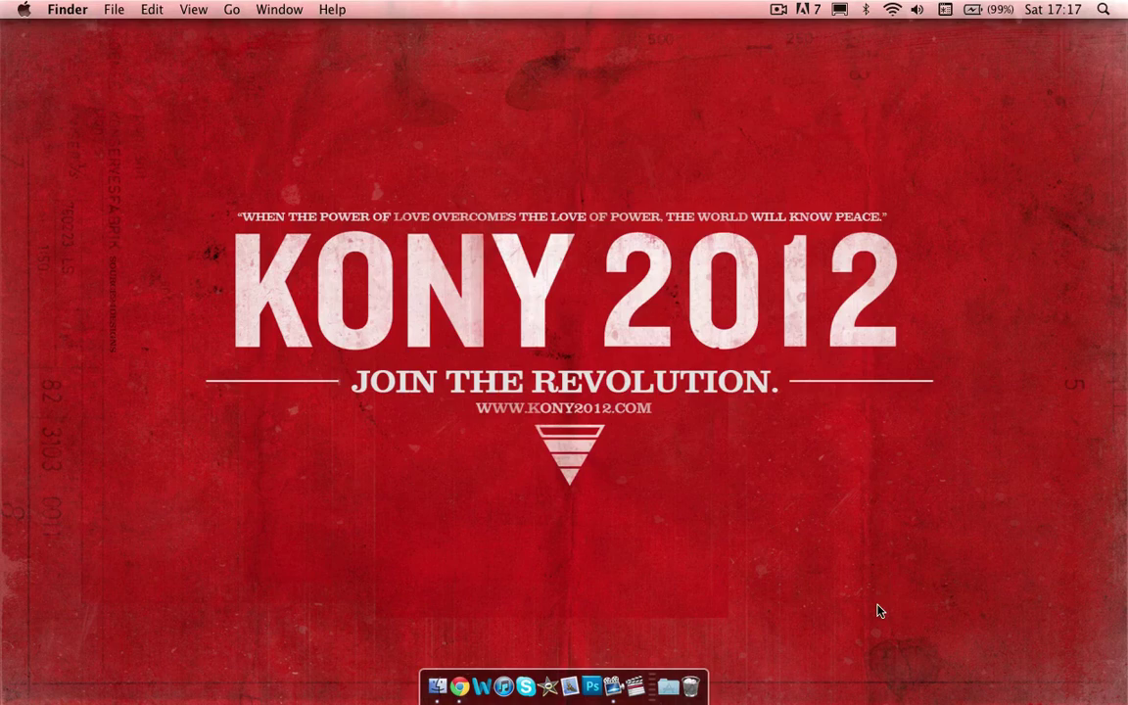